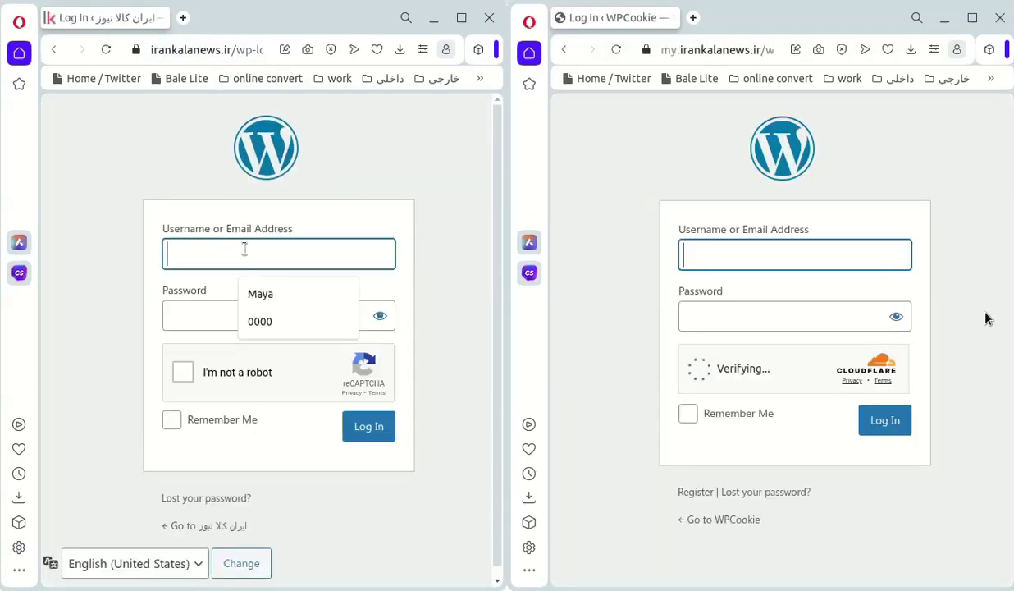
Fill the saved username on both login pages and pass the 'I'm not a robot' reCAPTCHA check
click(780, 252)
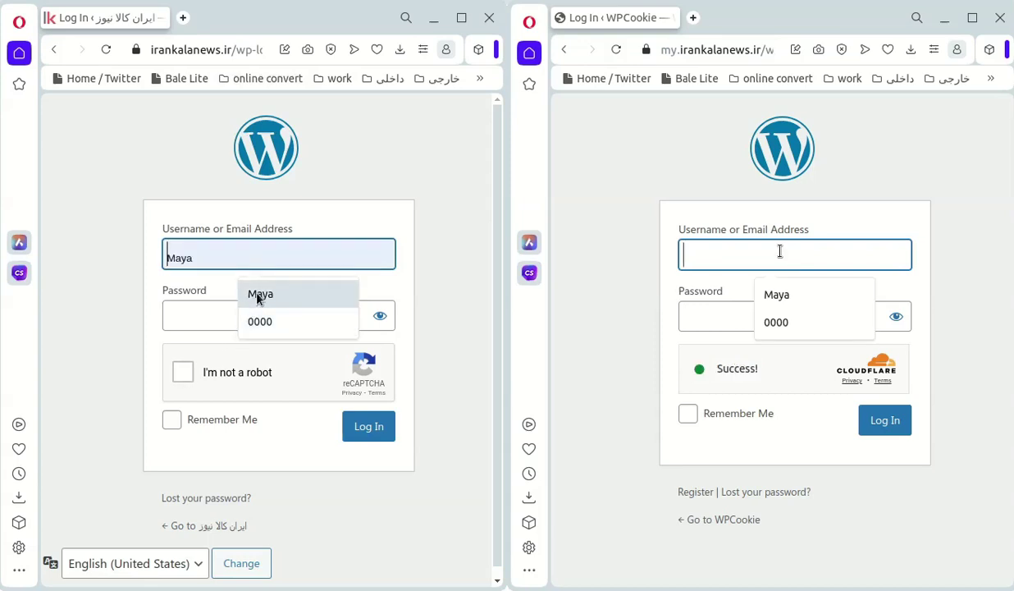
click(256, 298)
click(784, 299)
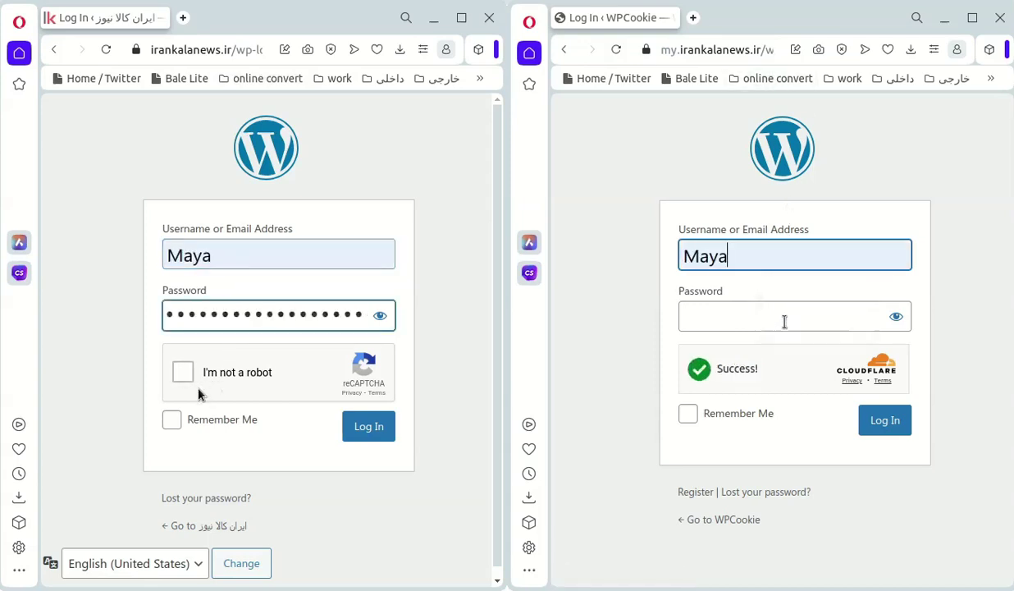
click(784, 322)
Enter the account password on the Cloudflare-protected login and submit the reCAPTCHA site's sign-in
click(183, 372)
text(0000)
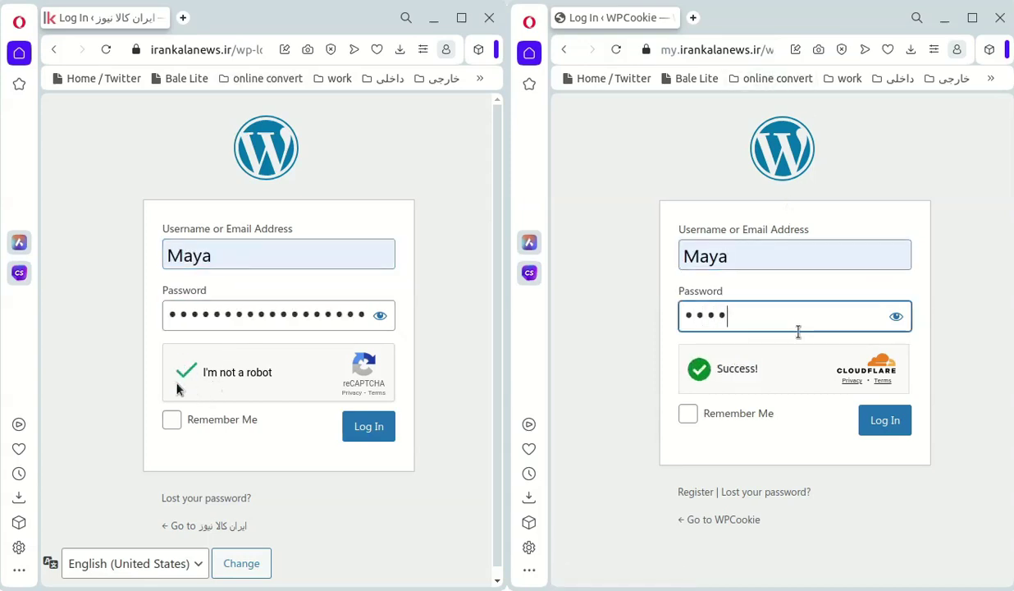
text(0000000)
click(380, 430)
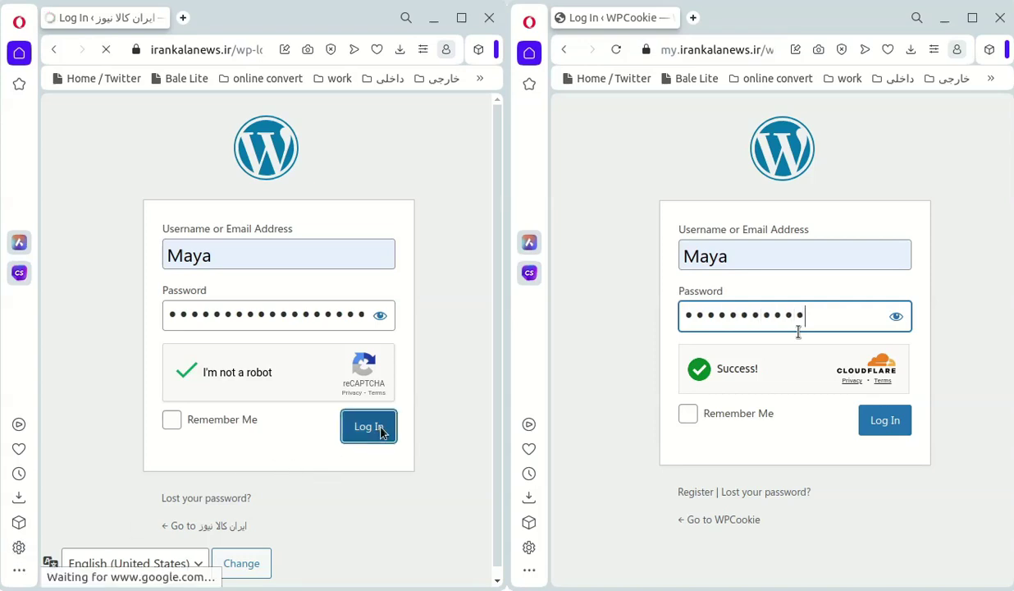
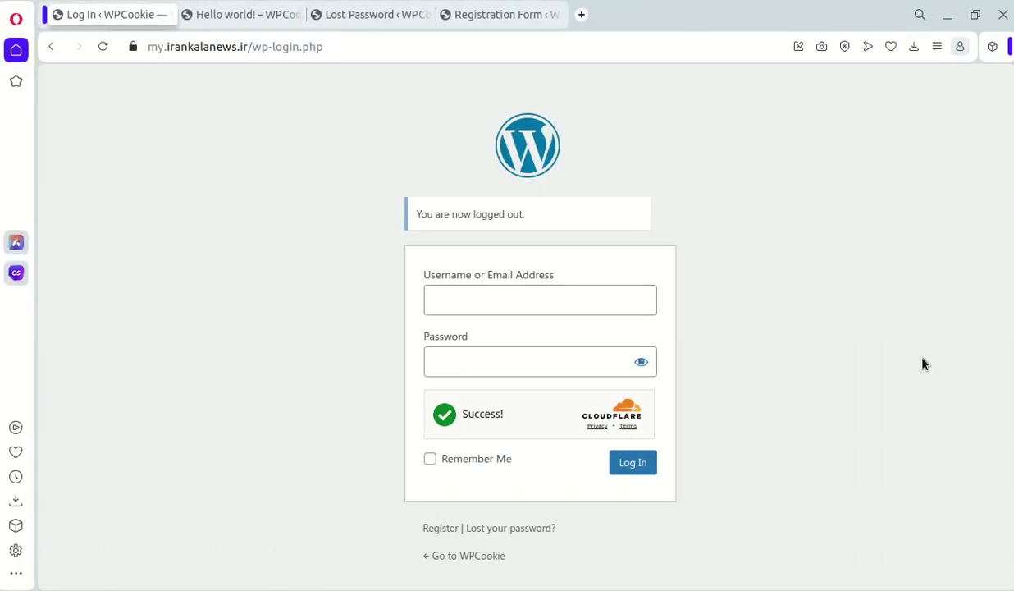
Review Turnstile on the comment, lost-password and registration forms, then open Cloudflare login in a new tab
click(260, 25)
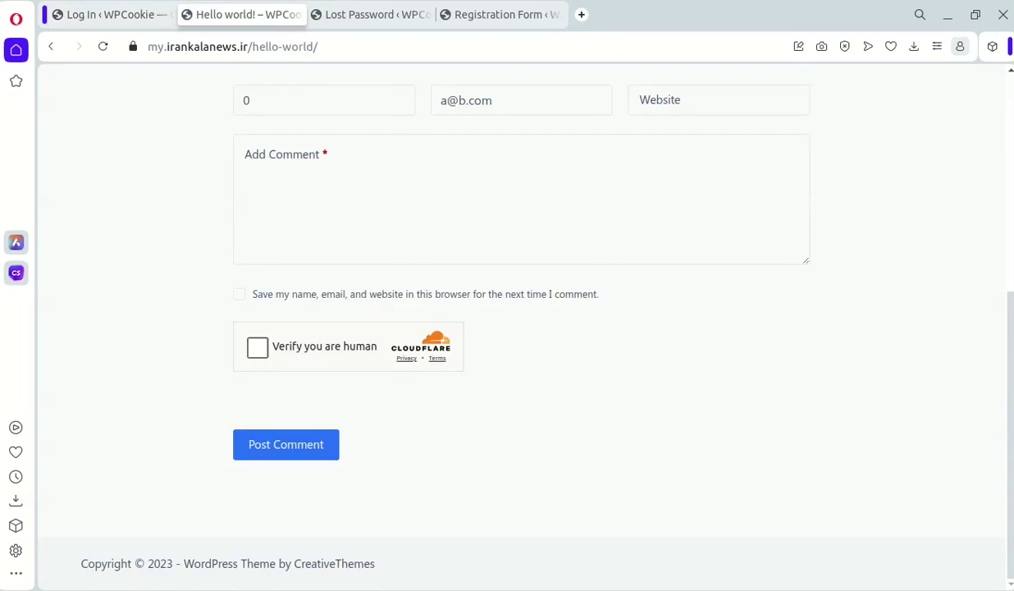
scroll(925, 421, up, 5)
scroll(929, 430, down, 5)
click(322, 14)
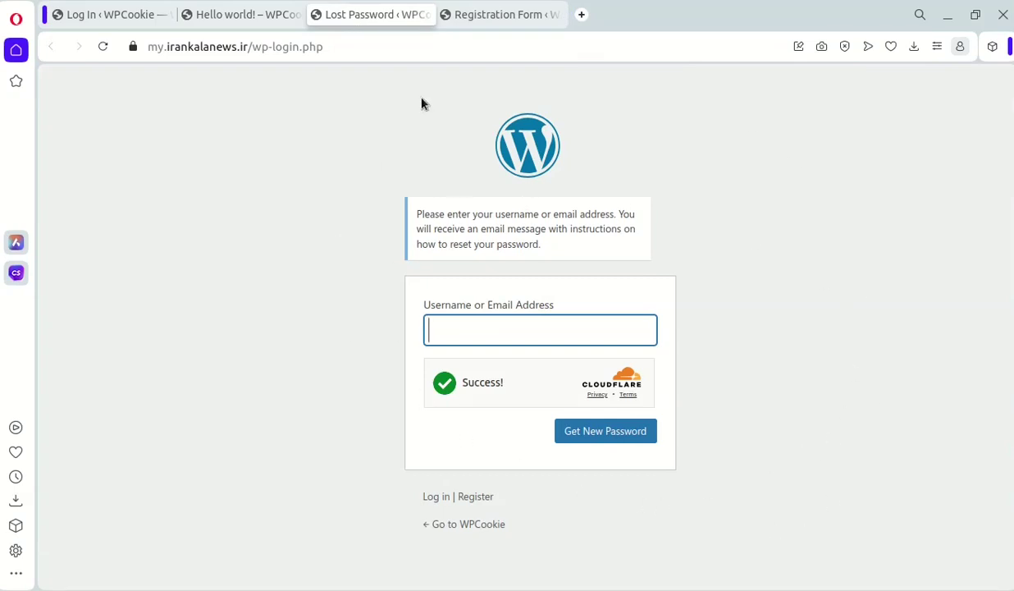
click(489, 15)
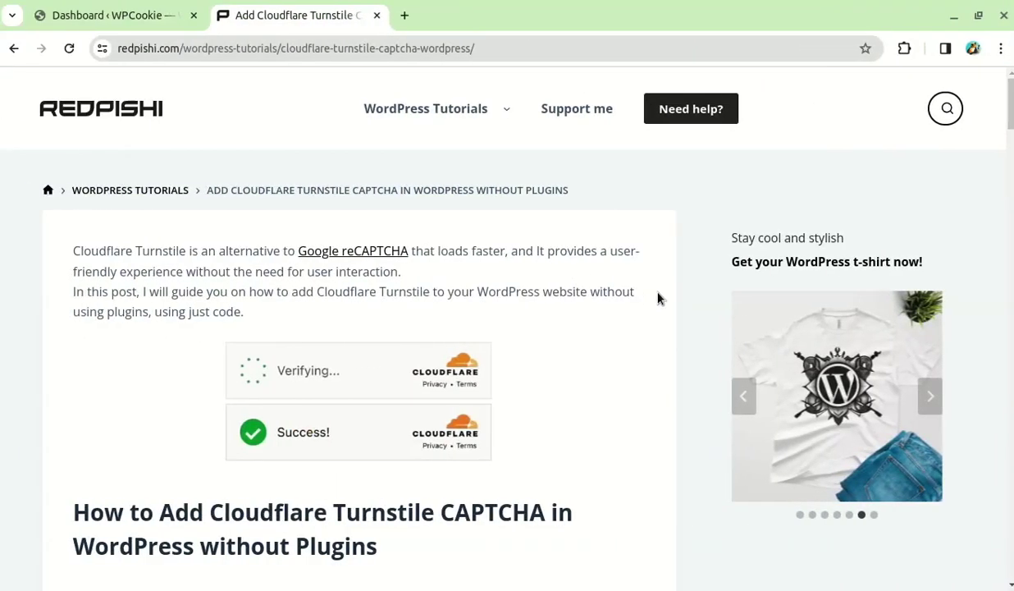
scroll(657, 298, down, 3)
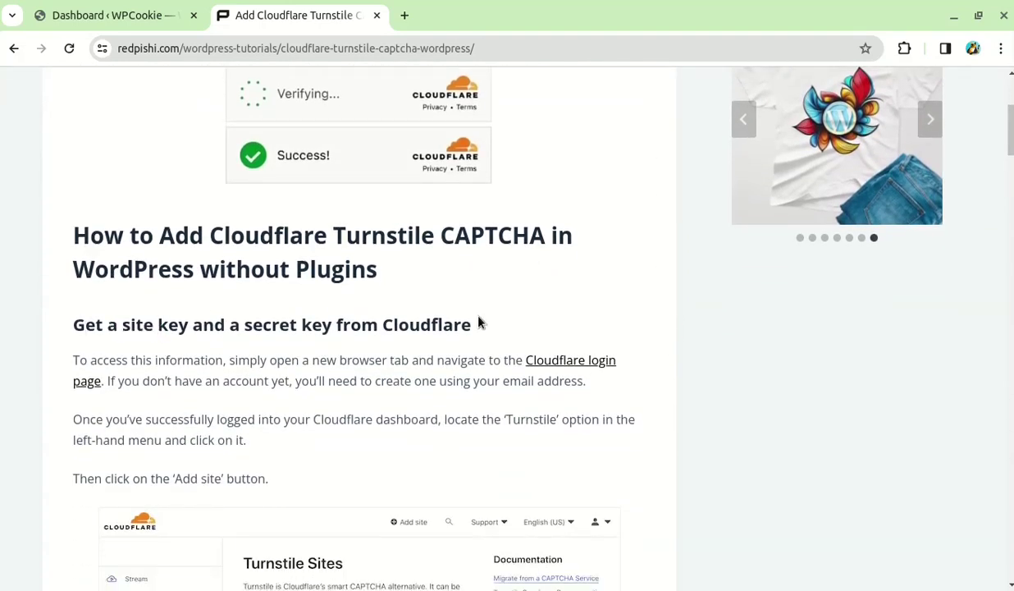
middle_click(558, 371)
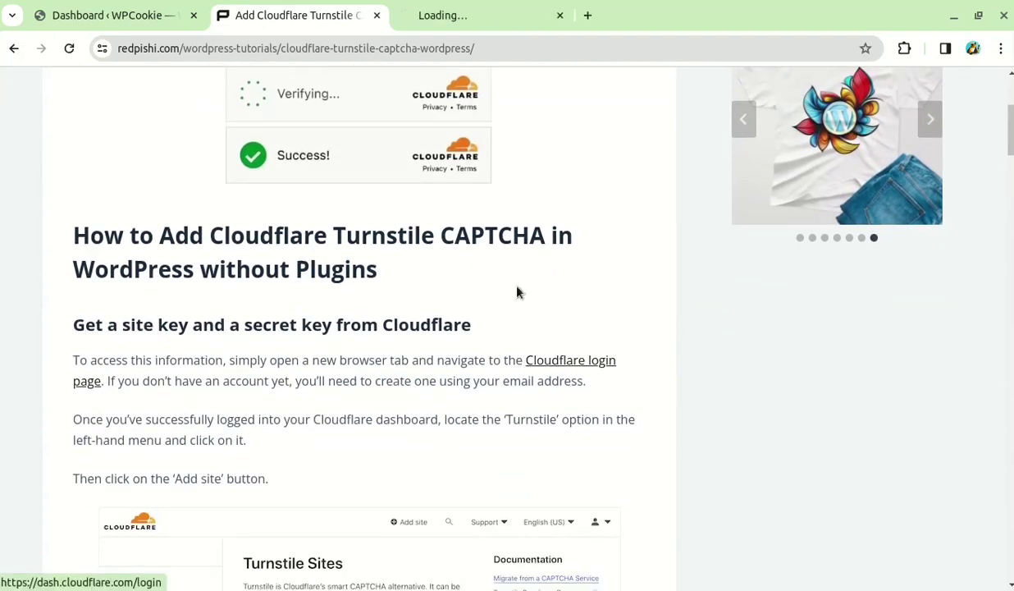
Sign in to Cloudflare with the account e-mail and password, accept all cookies, and open Turnstile
click(446, 18)
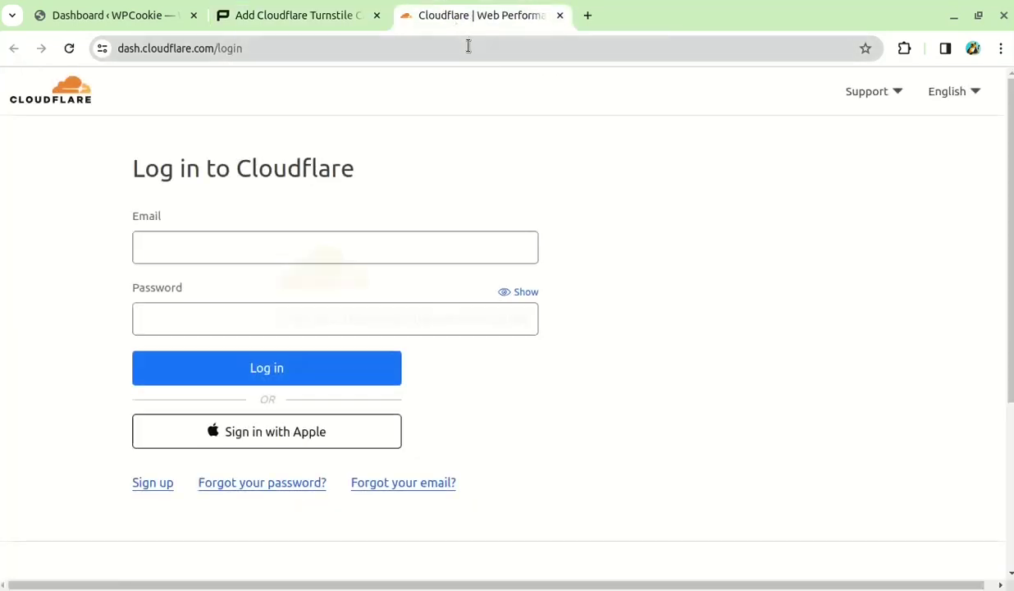
click(190, 247)
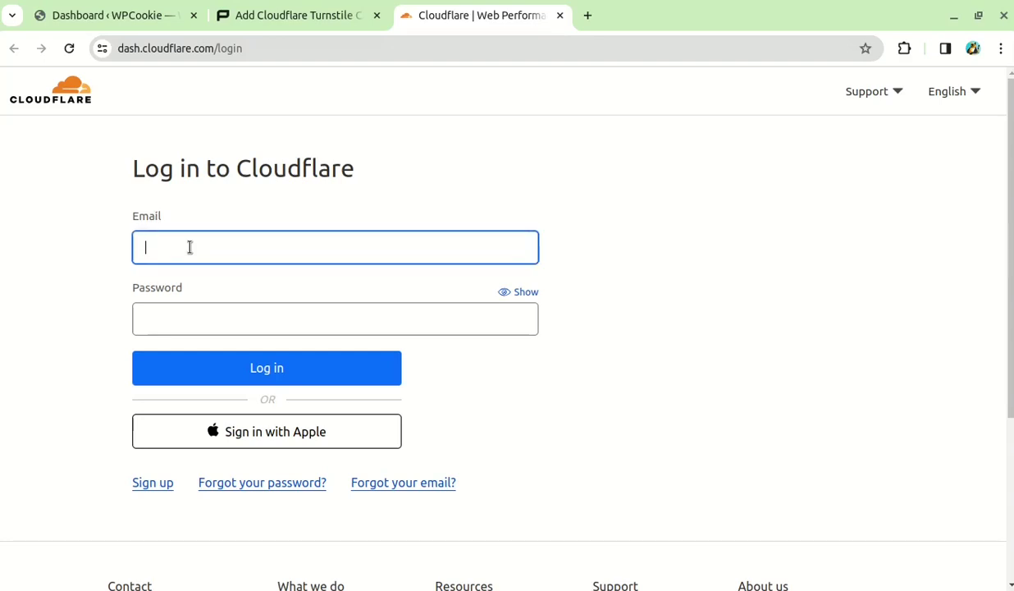
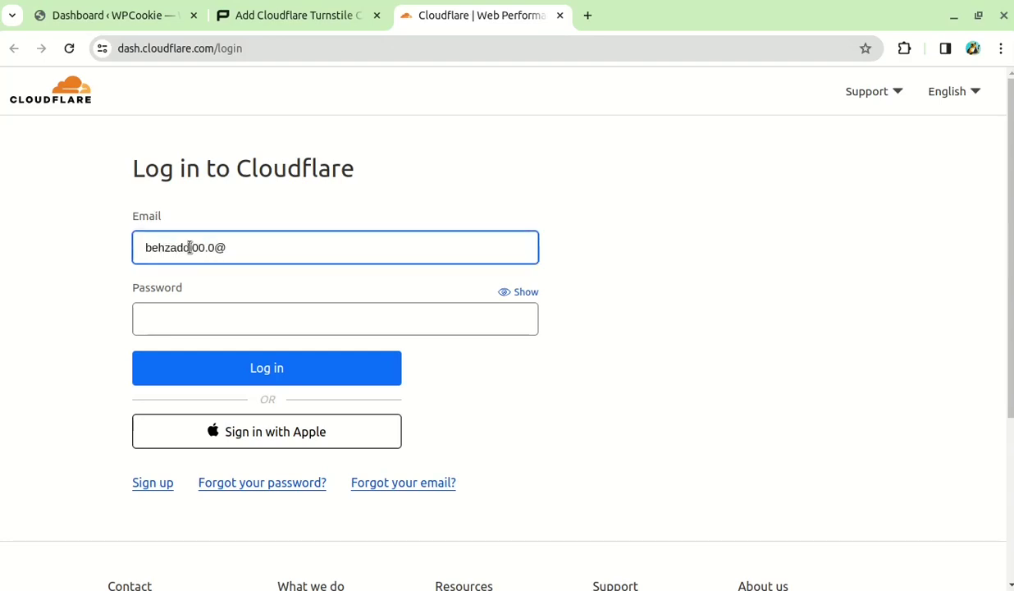
key(Tab)
key(ctrl+v)
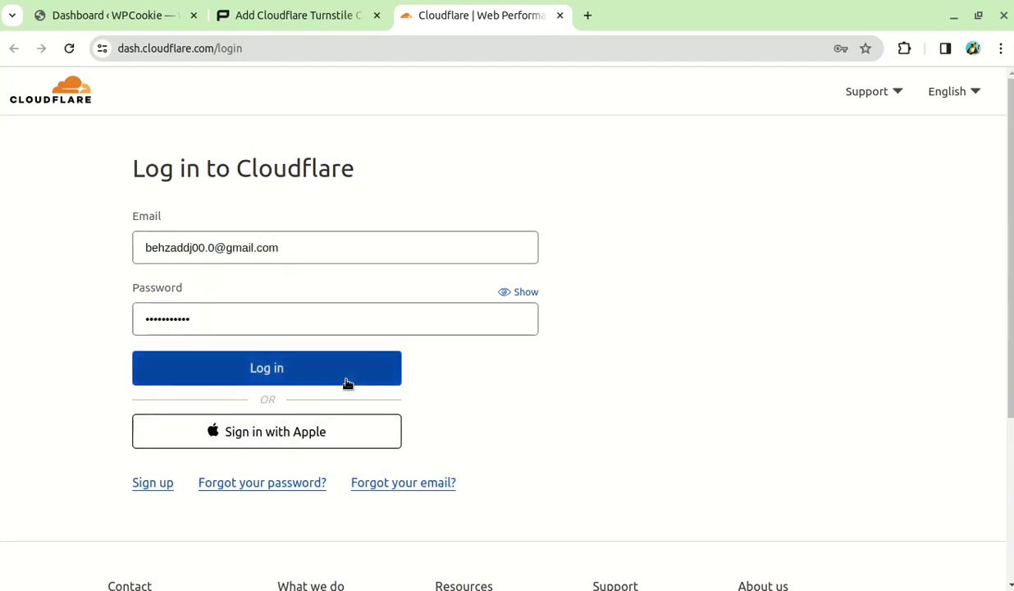
click(344, 382)
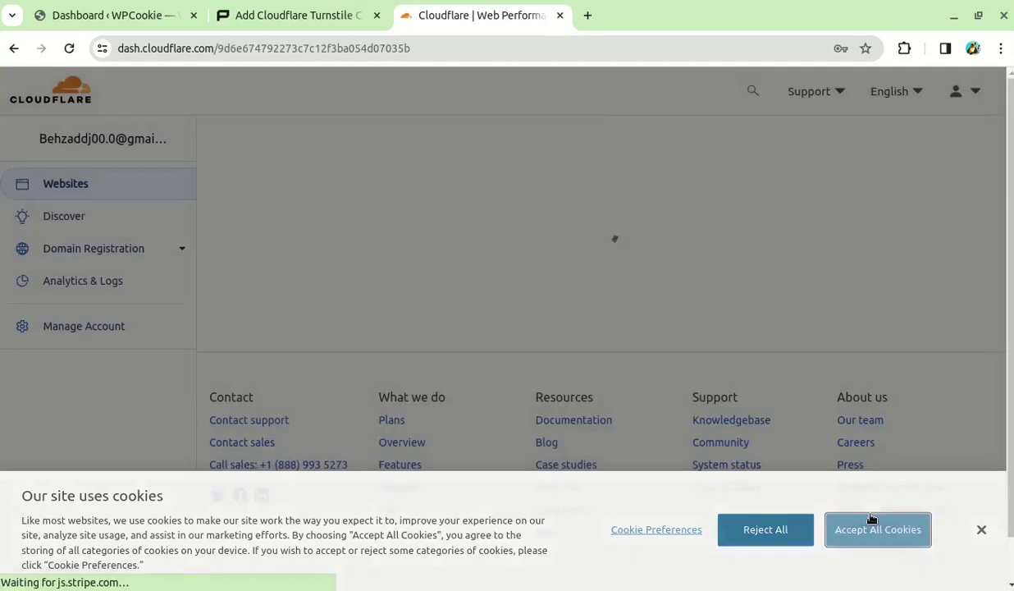
click(876, 530)
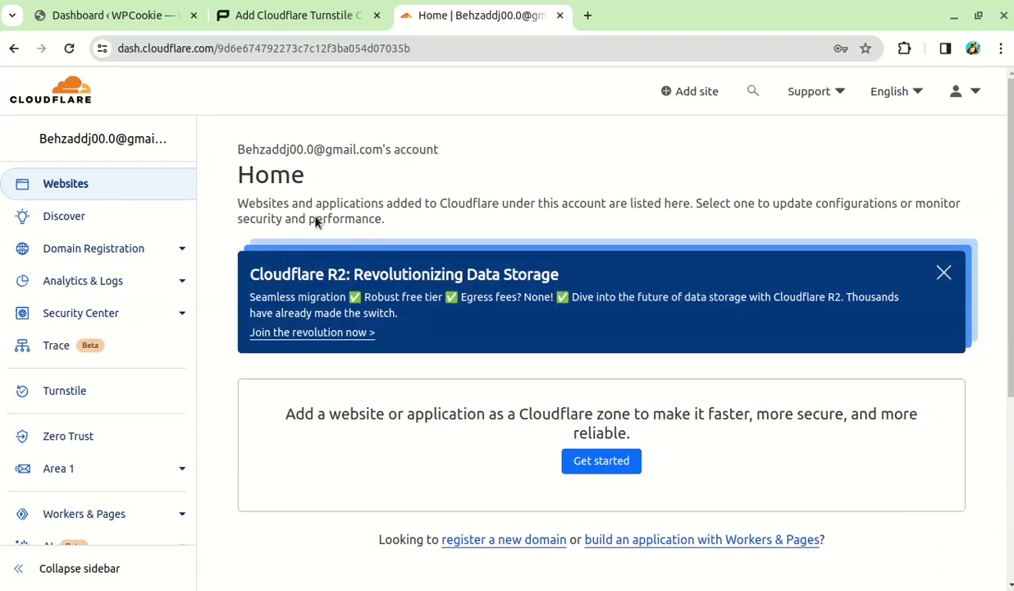
click(101, 402)
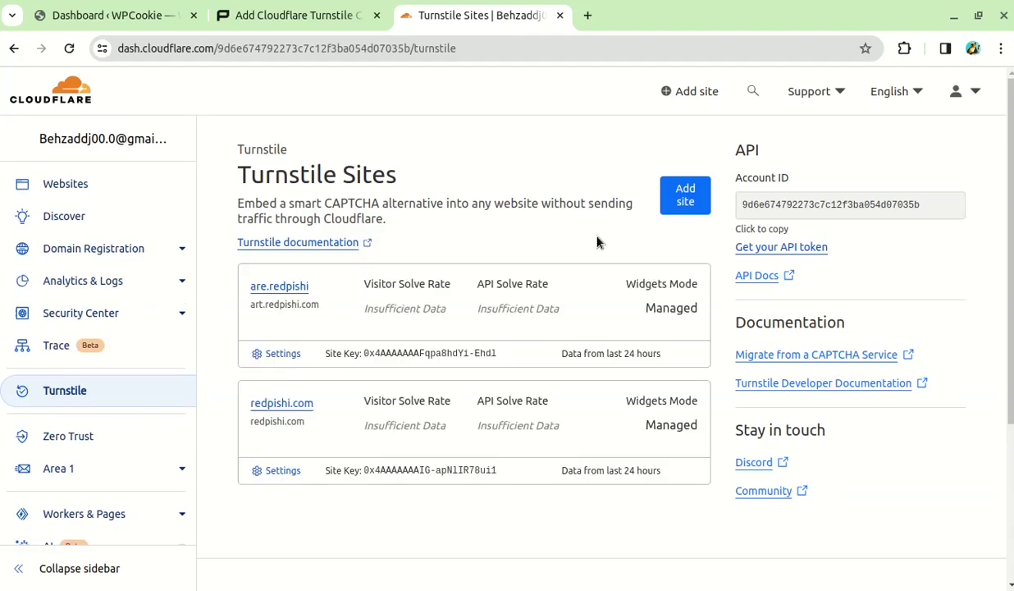
Create a Managed Turnstile site named 'Youtube' for the domain my.irankalanews.ir
scroll(599, 435, down, 3)
scroll(599, 437, up, 3)
click(680, 199)
click(248, 280)
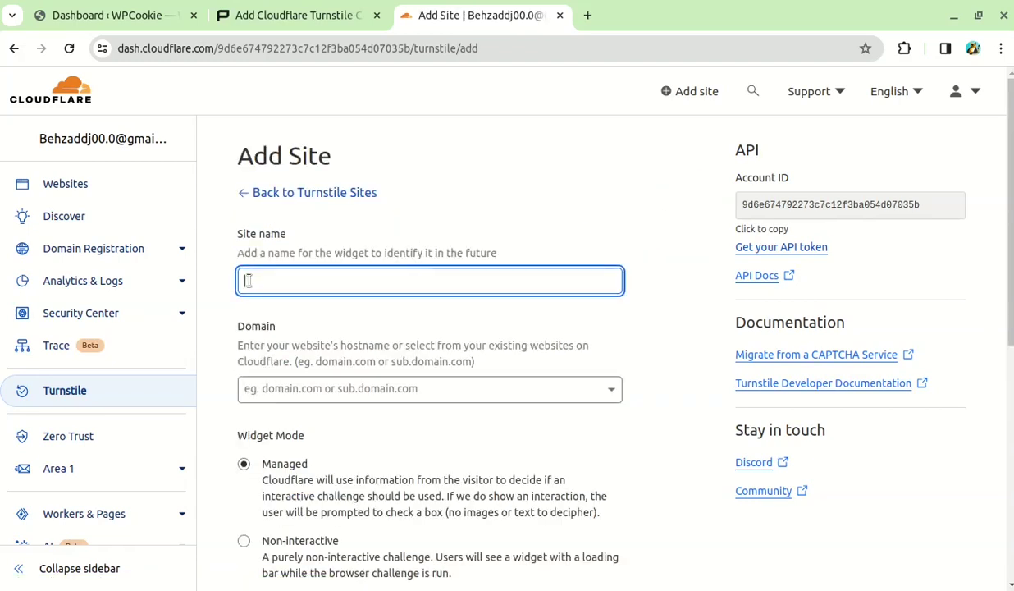
text(Youtube)
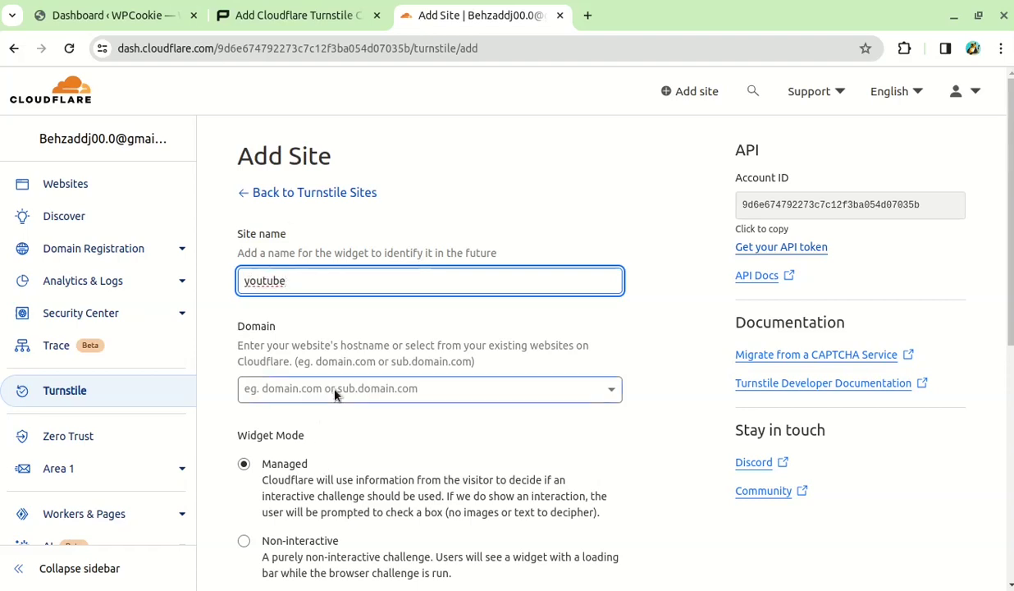
click(335, 394)
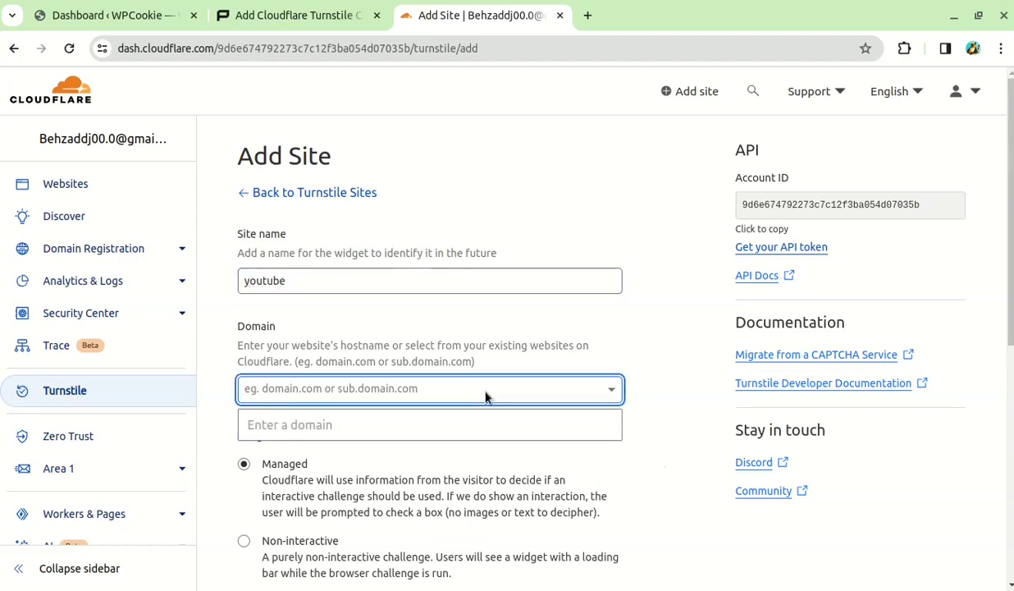
text(my.irank)
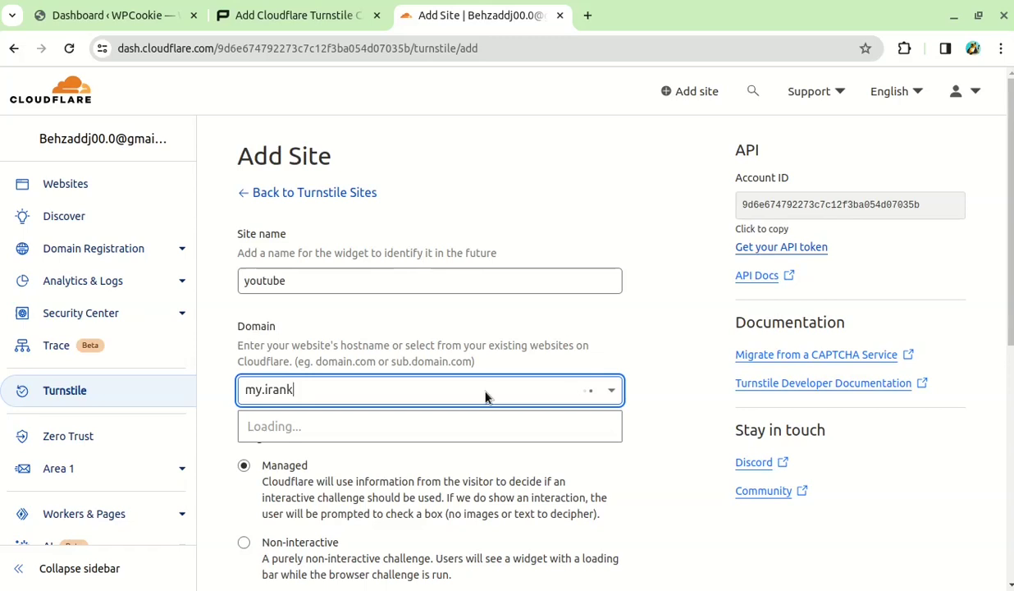
text(alanews.ir)
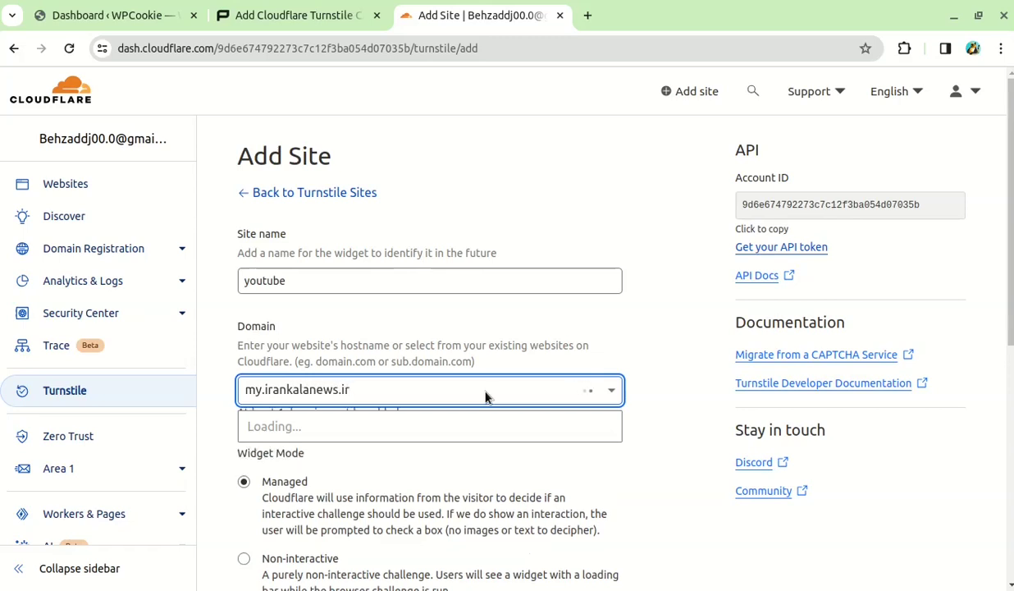
key(Return)
scroll(493, 385, down, 3)
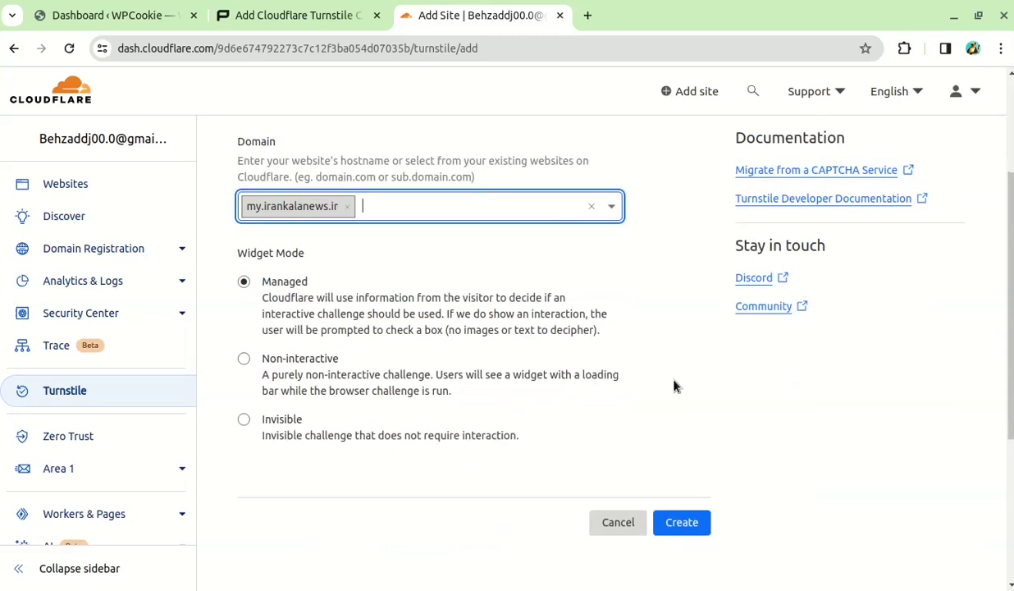
key(ctrl+plus)
key(ctrl+plus)
scroll(492, 328, down, 1)
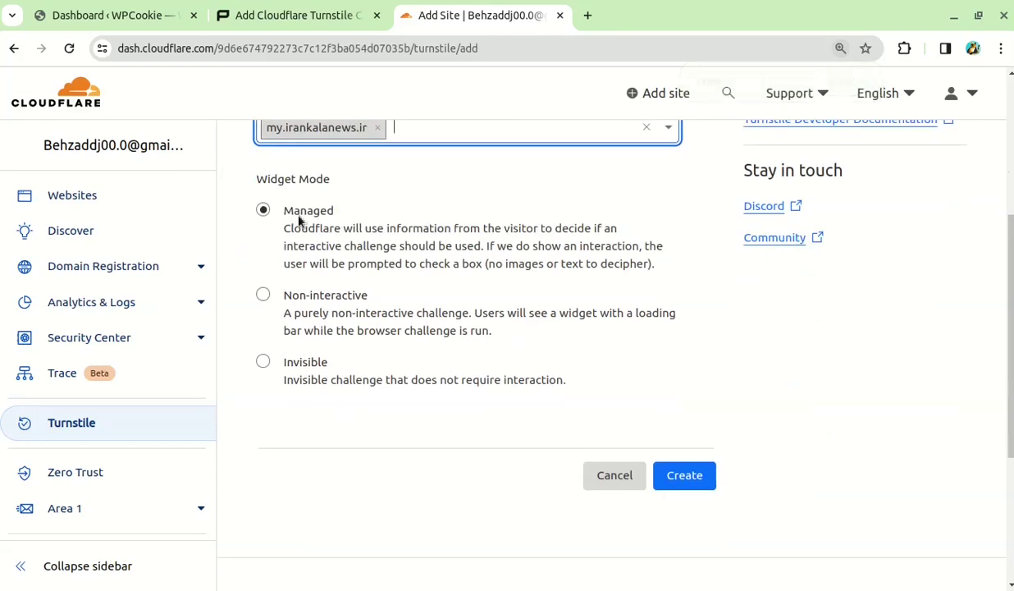
click(684, 484)
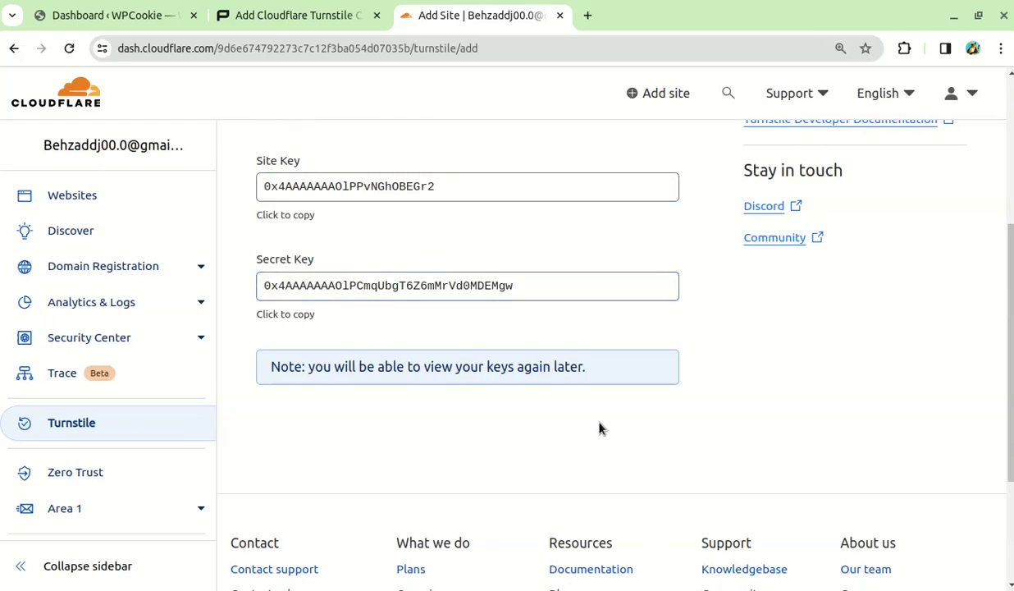
Copy the tutorial's cloudflare_key functions.php code block and go back to the WordPress dashboard
click(293, 29)
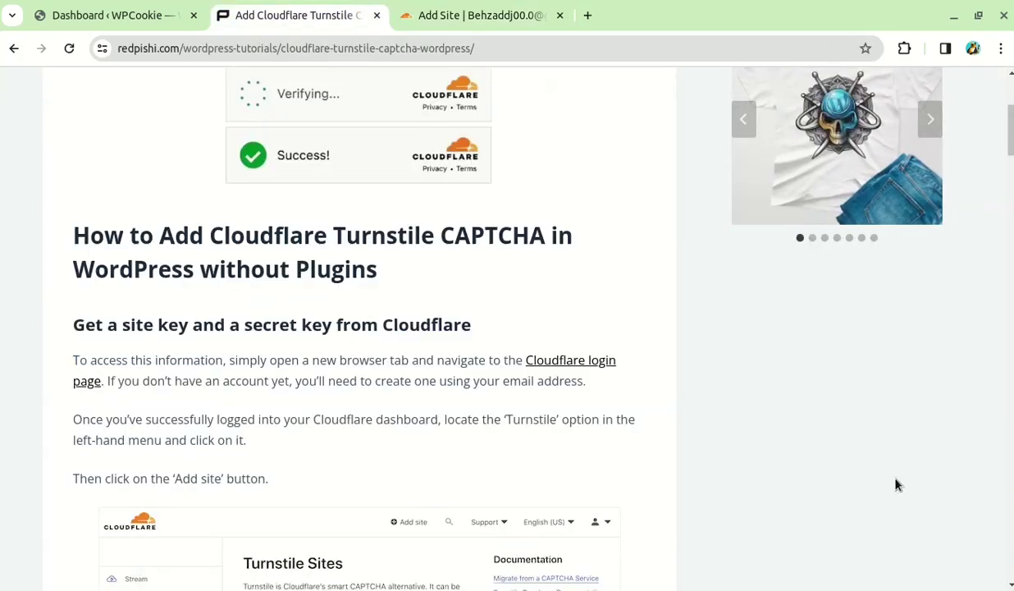
scroll(896, 484, down, 9)
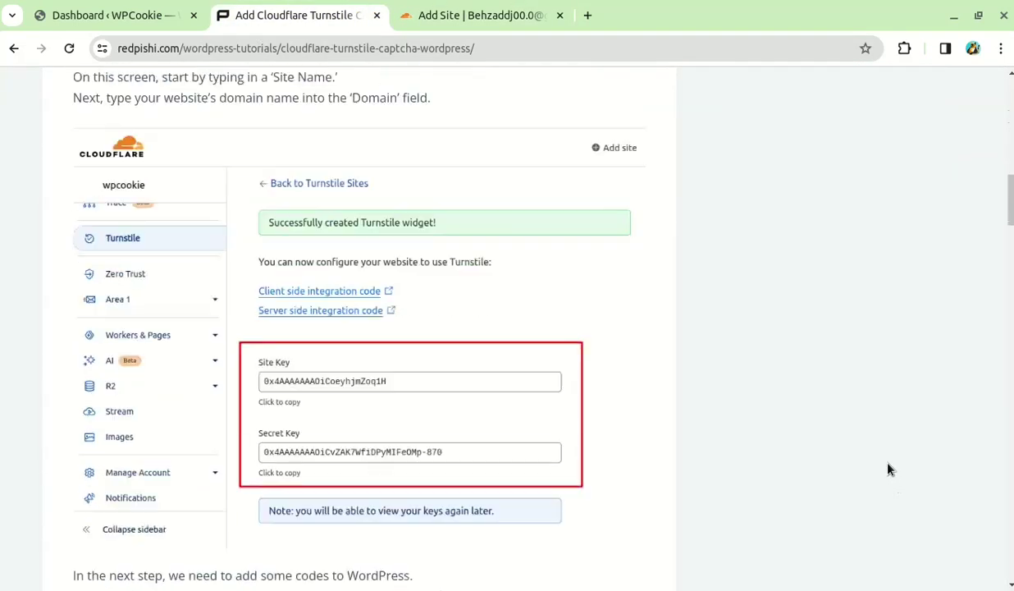
scroll(888, 469, down, 5)
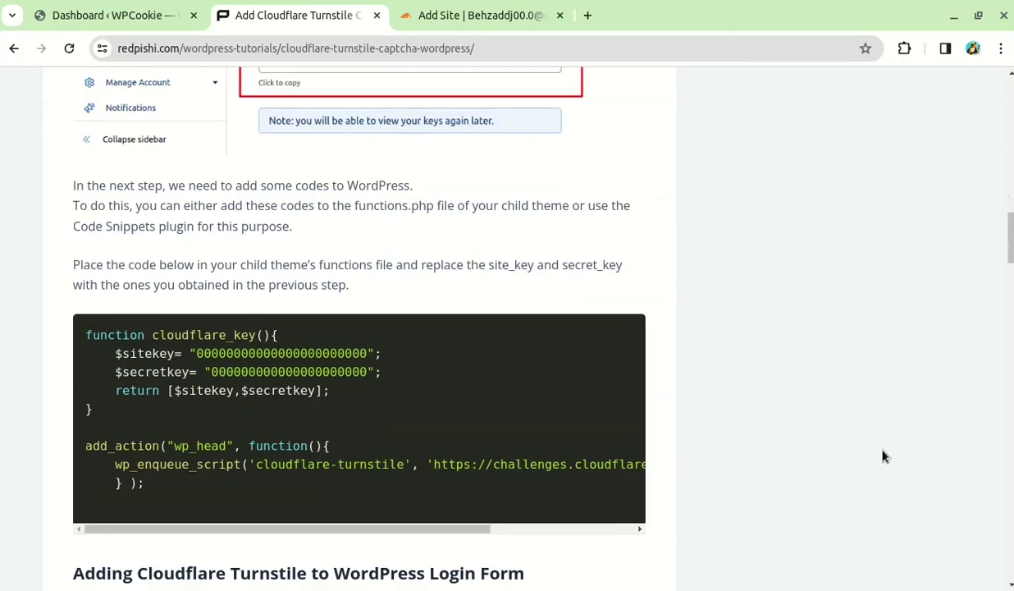
scroll(883, 455, down, 1)
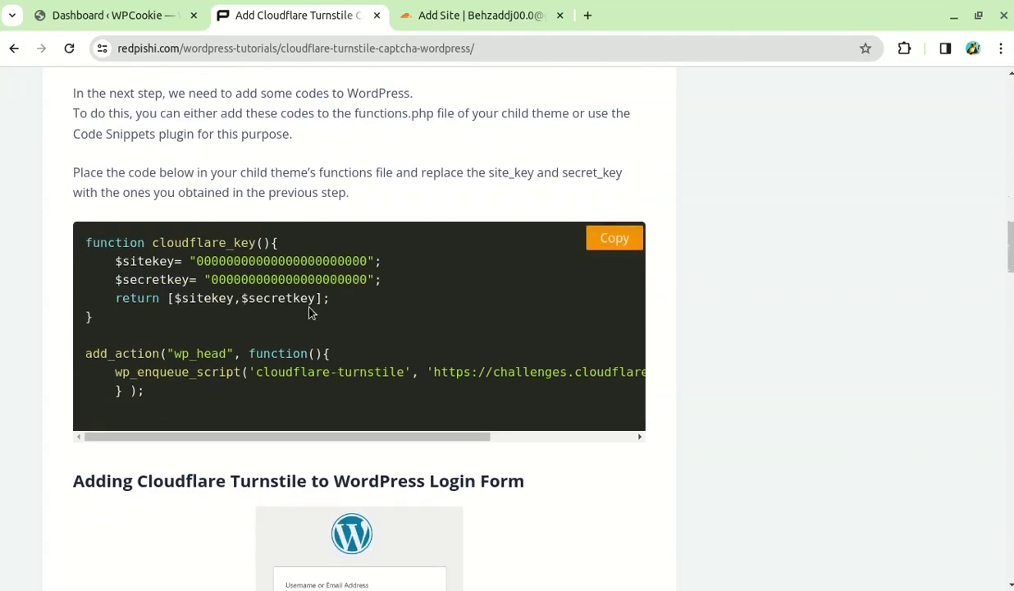
click(615, 240)
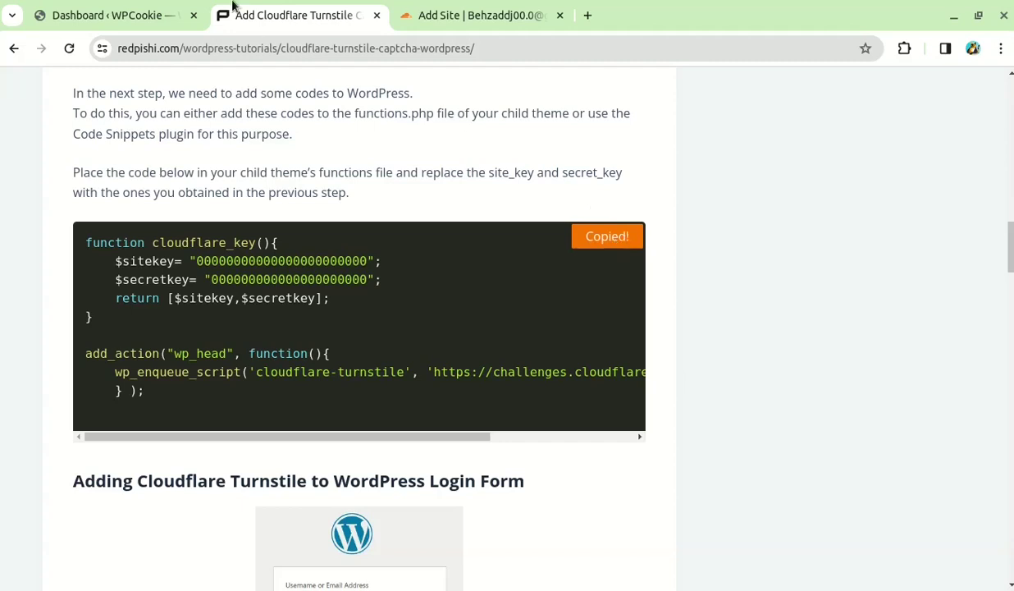
click(146, 7)
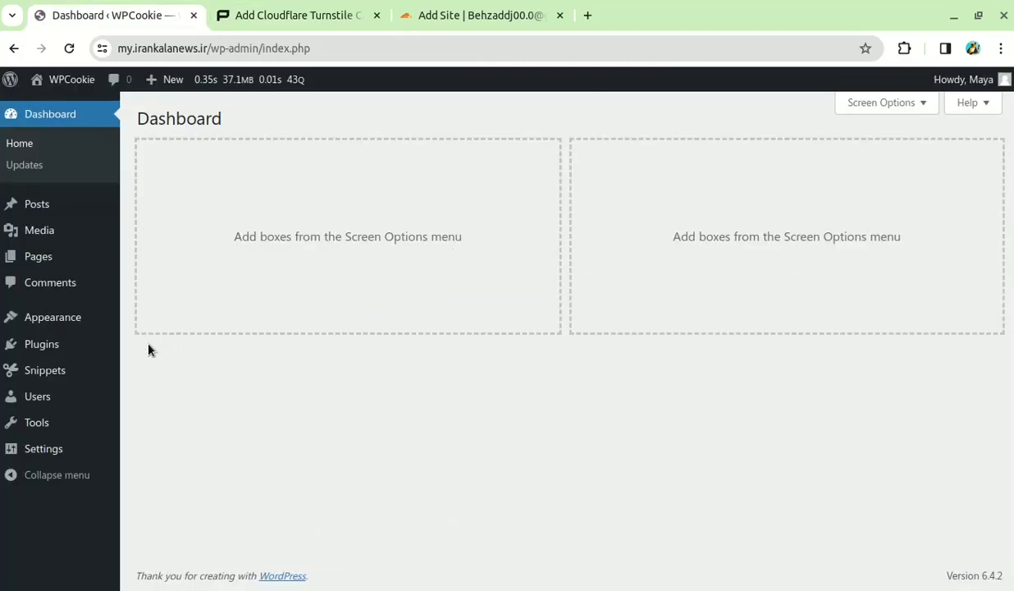
Open Blocksy's functions.php in the Theme File Editor and place the caret at its end
mouse_move(115, 327)
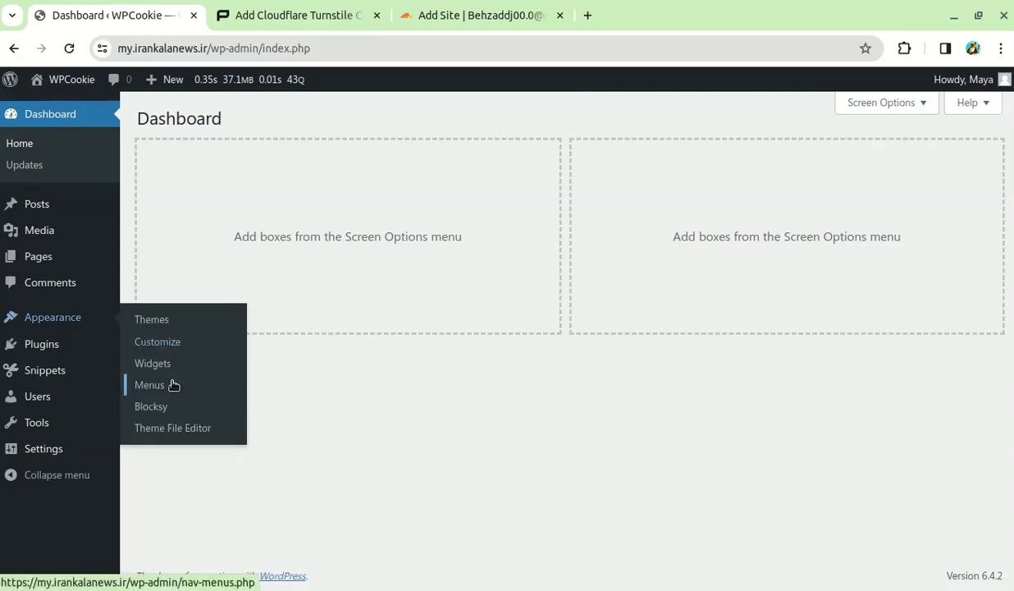
click(178, 429)
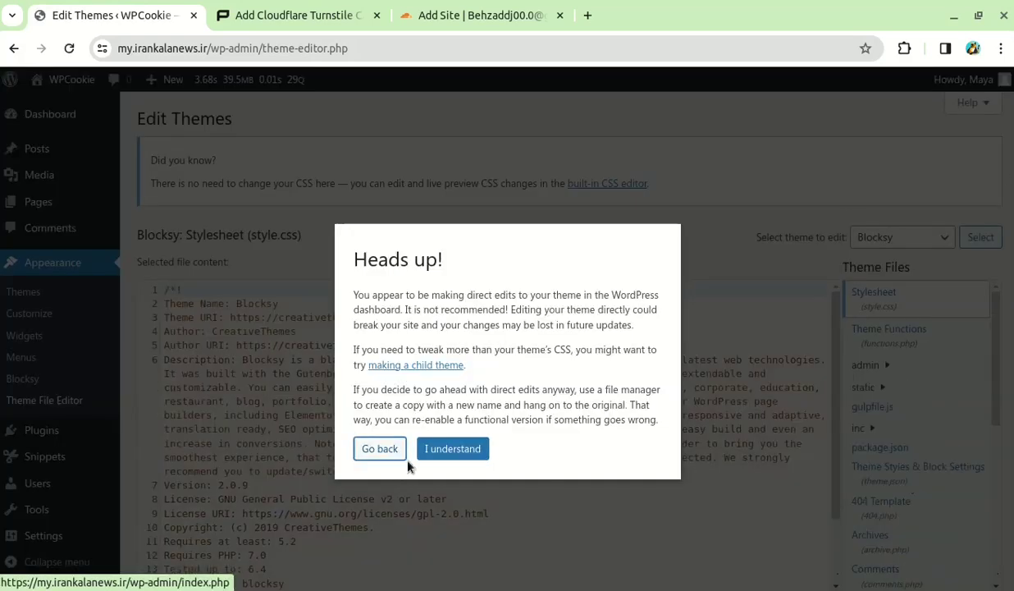
click(453, 449)
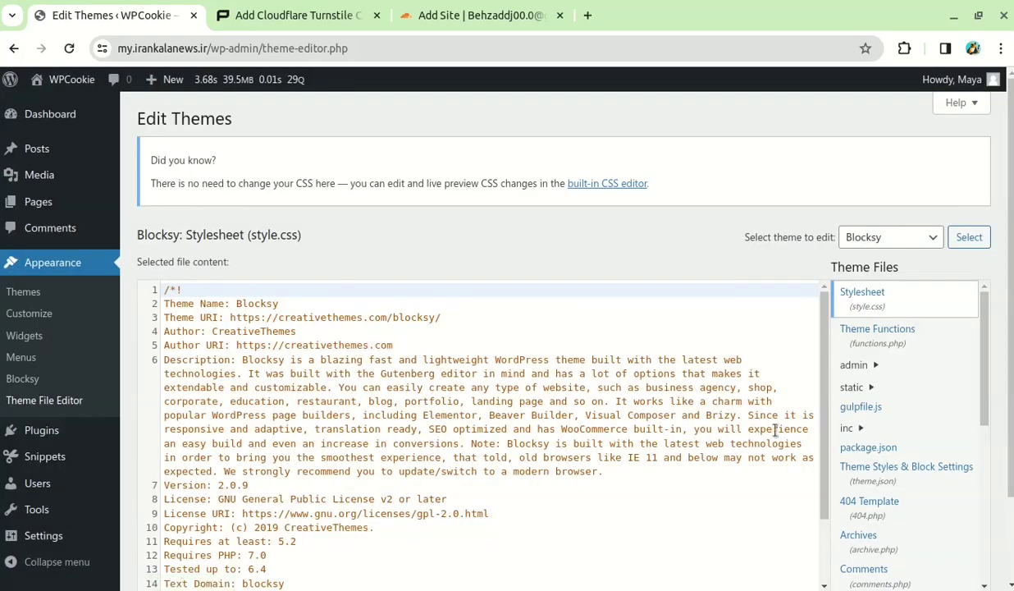
scroll(771, 426, down, 2)
click(895, 330)
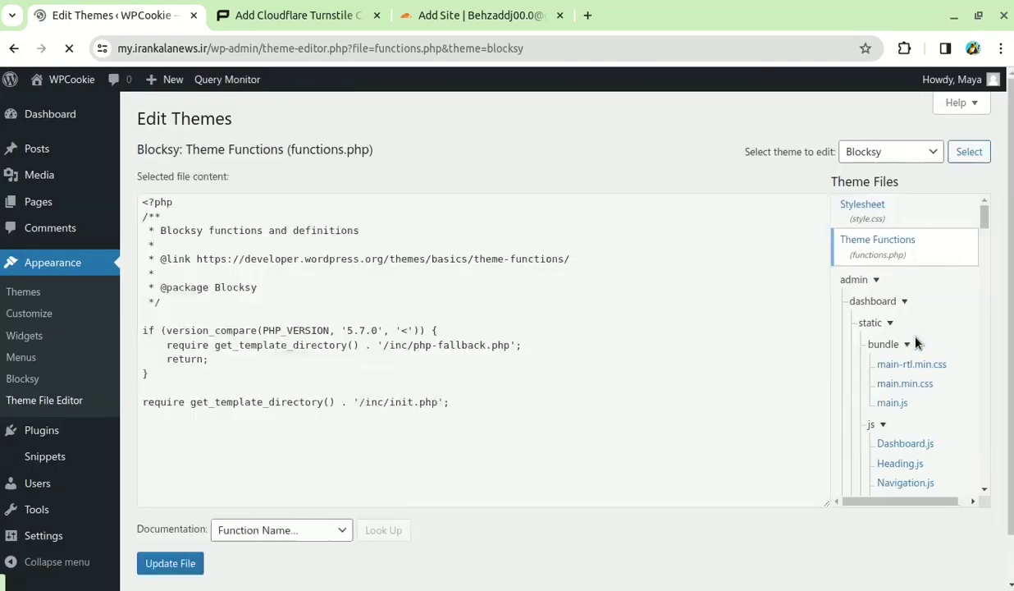
click(184, 465)
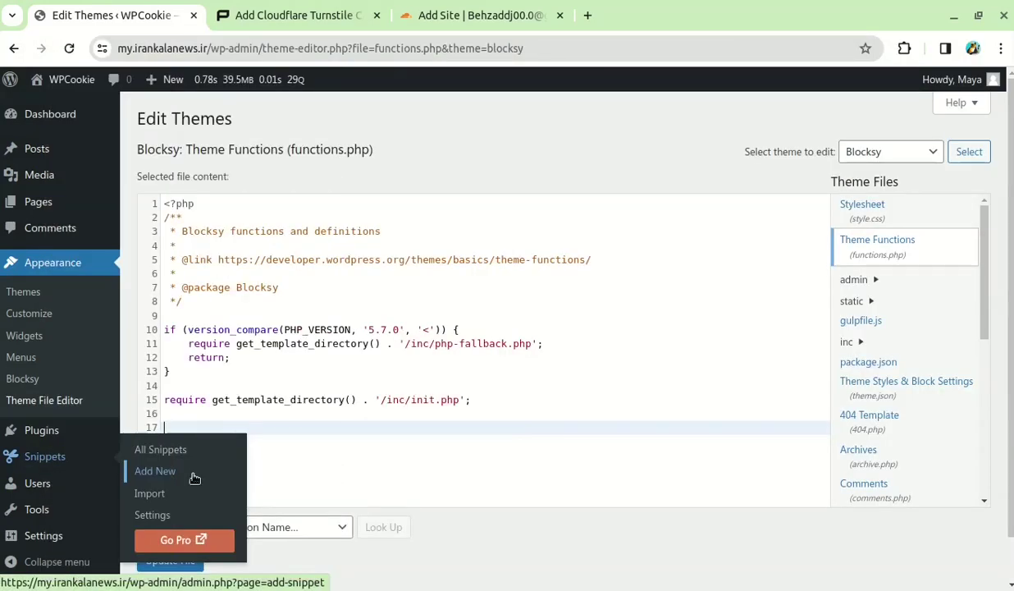
Add a new snippet and paste the copied cloudflare_key and Turnstile script code into it
click(194, 474)
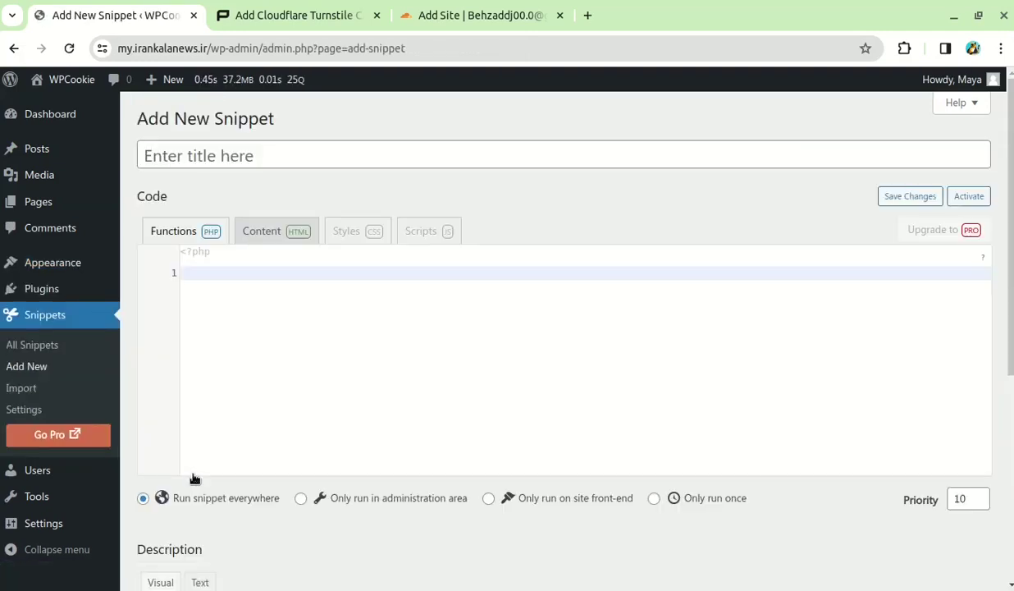
click(219, 276)
right_click(216, 272)
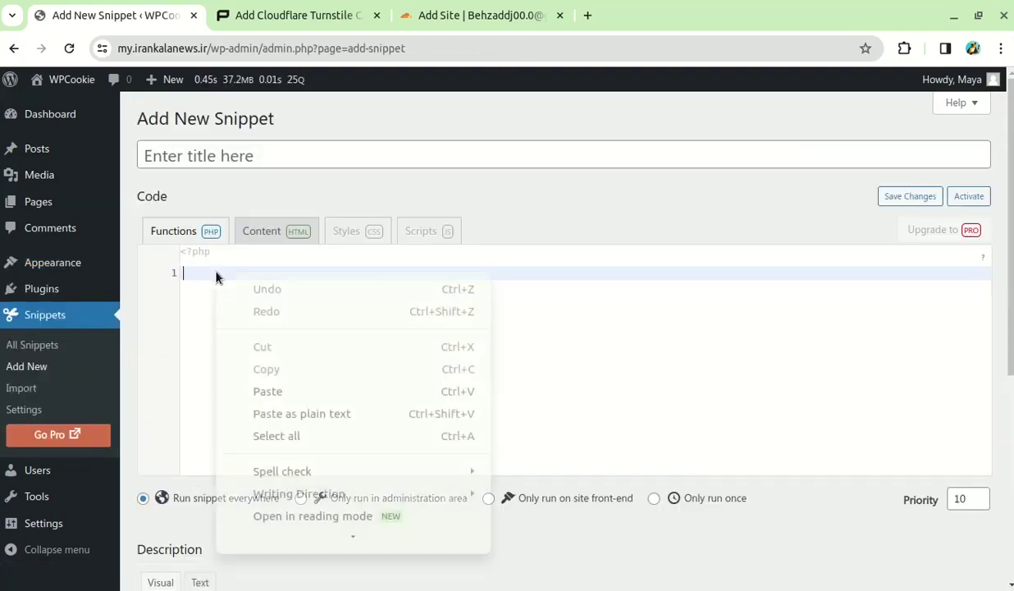
click(271, 392)
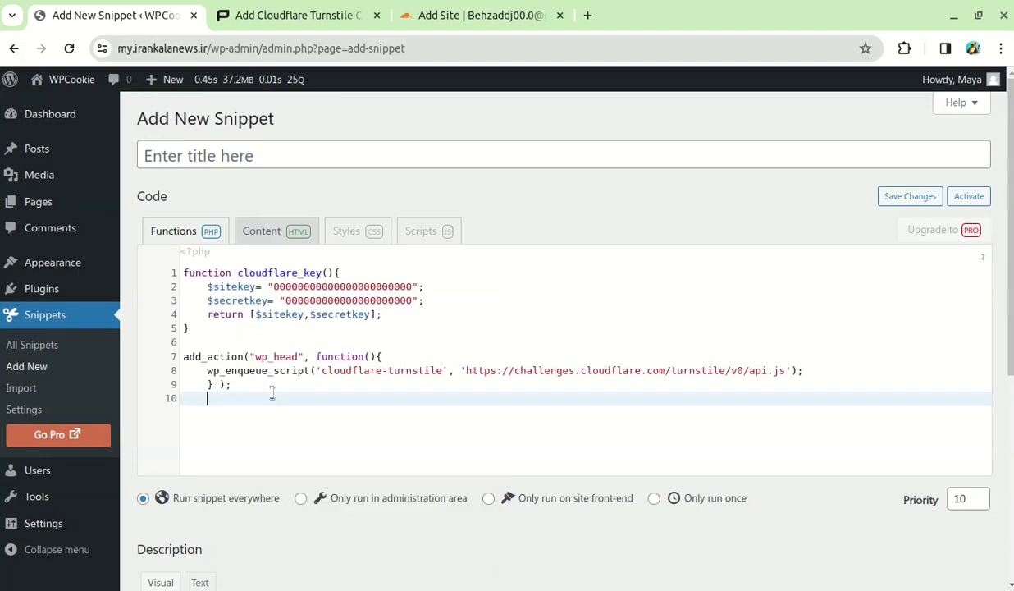
Title the snippet 'cloudflare' and paste the Turnstile site key over the line-2 placeholder
click(220, 144)
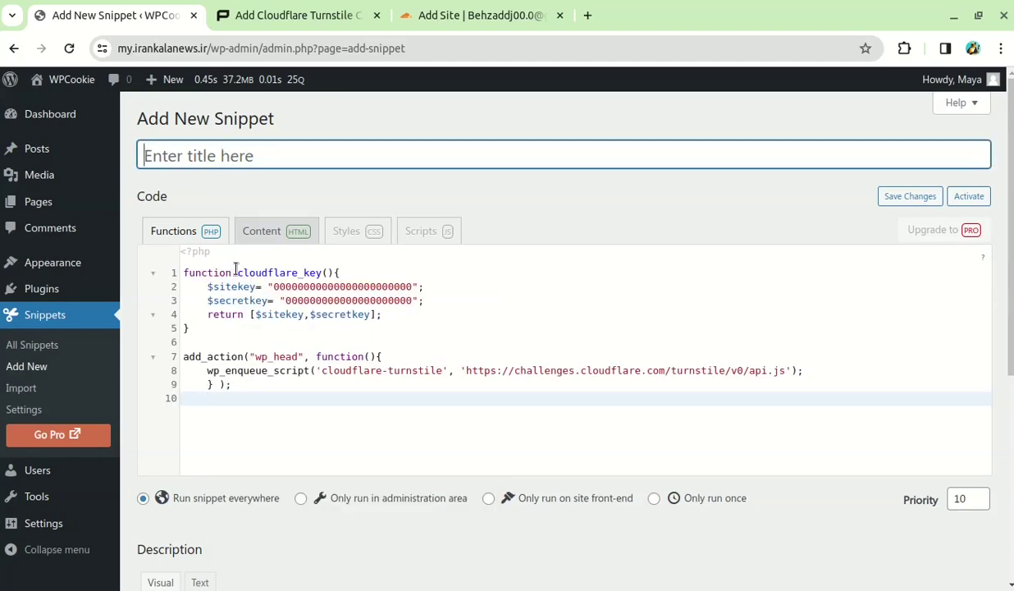
drag(236, 271, 291, 270)
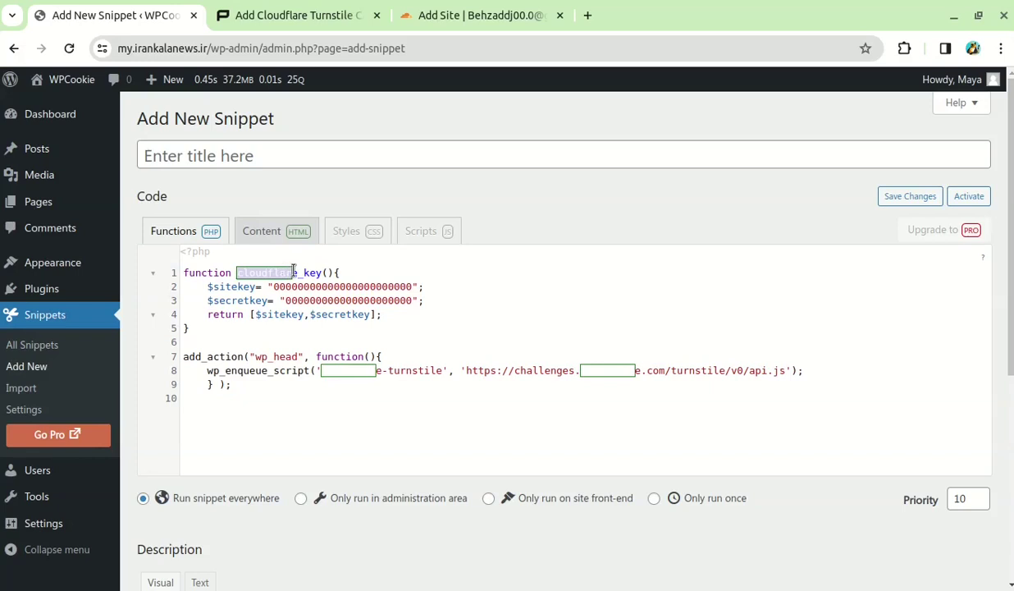
click(192, 156)
text(cloudflare)
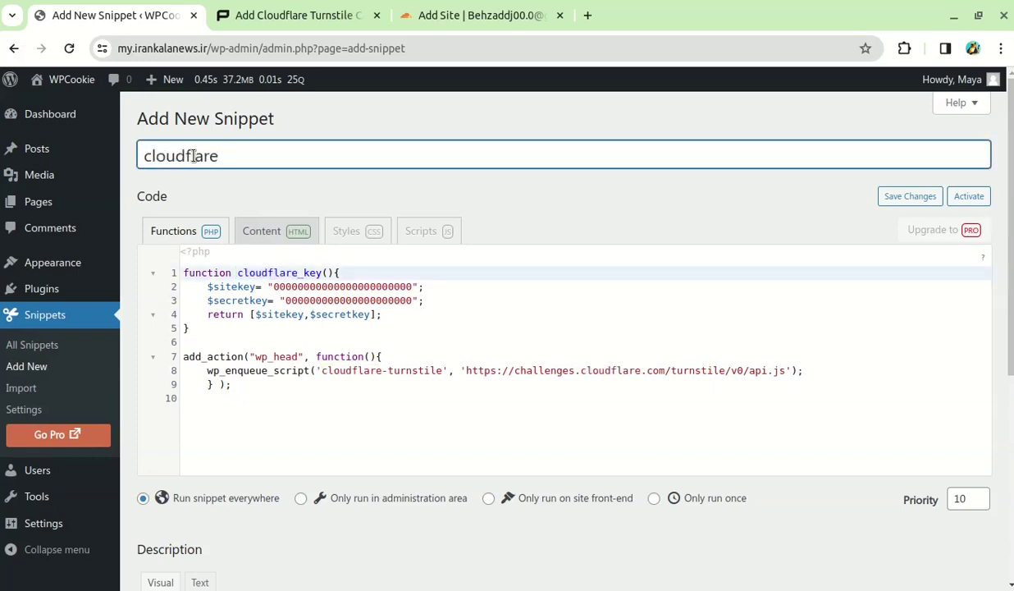
click(428, 15)
click(271, 187)
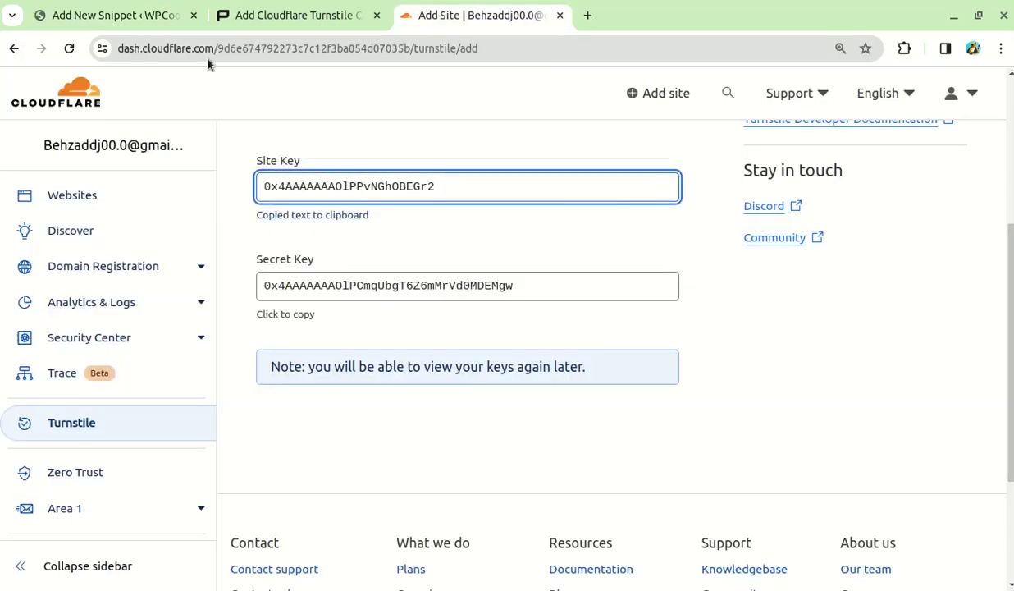
click(111, 16)
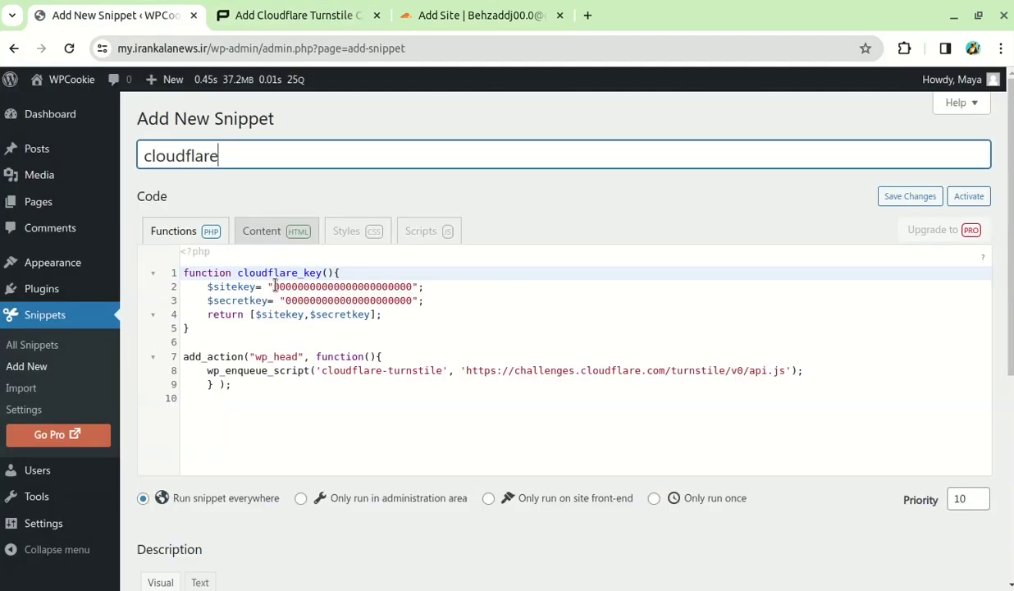
key(ctrl+plus)
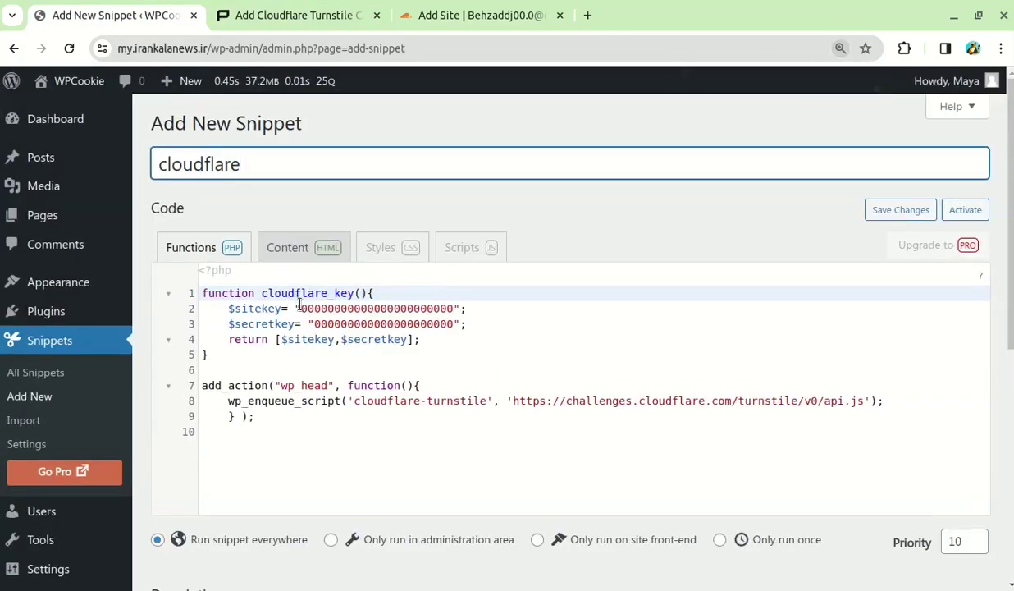
drag(300, 308, 454, 309)
right_click(454, 308)
click(457, 107)
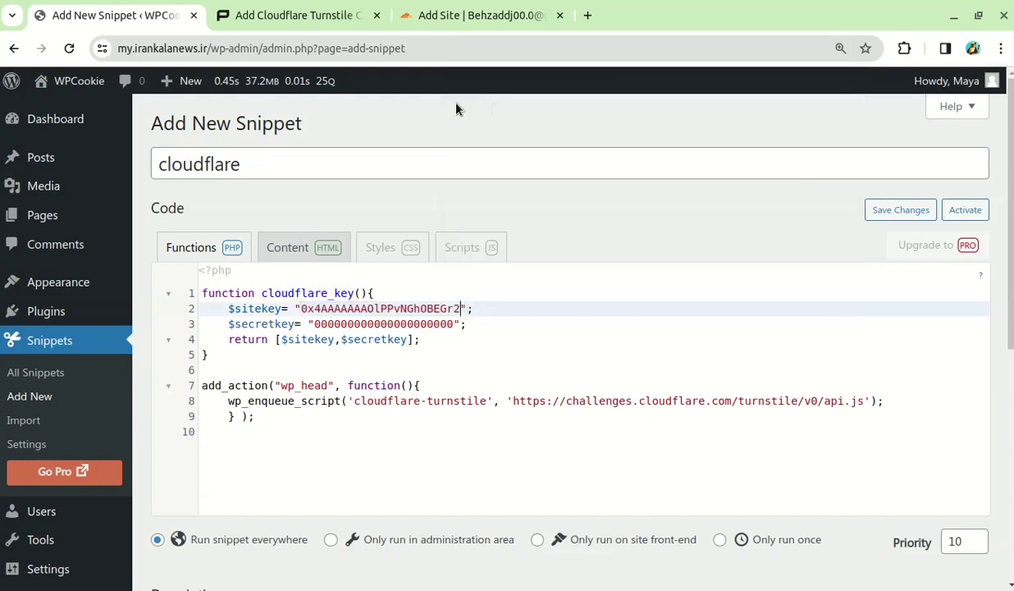
Replace the line-3 placeholder with the Turnstile secret key and save the snippet activated
click(447, 14)
click(282, 312)
click(105, 11)
drag(313, 323, 453, 324)
right_click(448, 323)
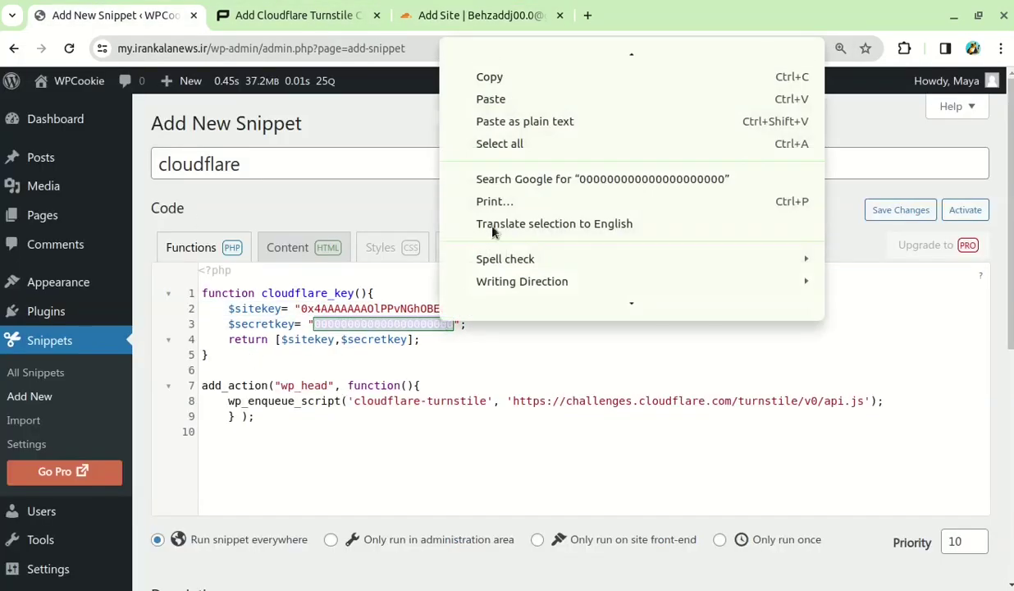
click(496, 99)
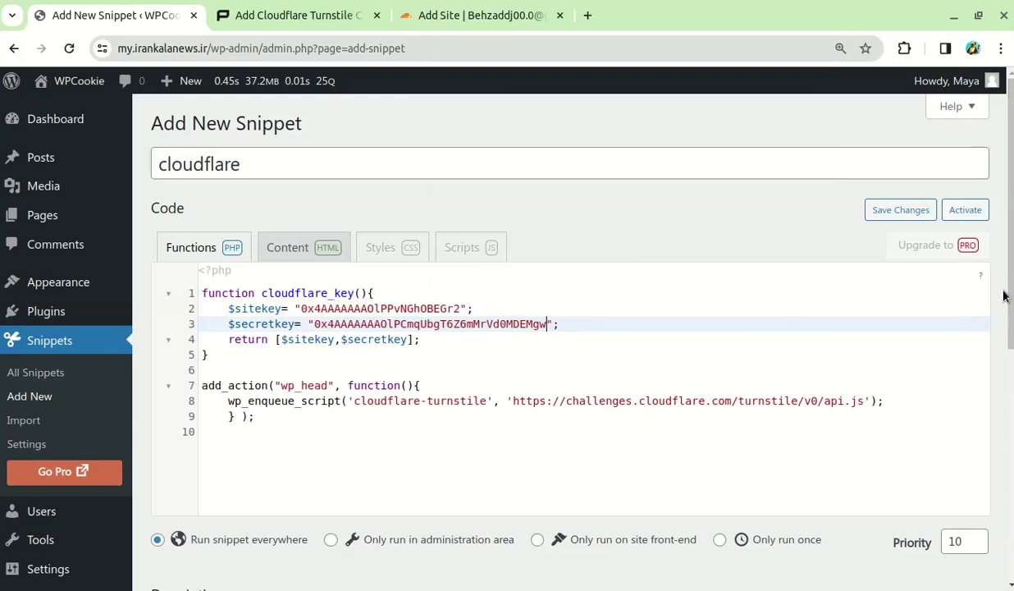
scroll(1003, 292, down, 5)
click(264, 514)
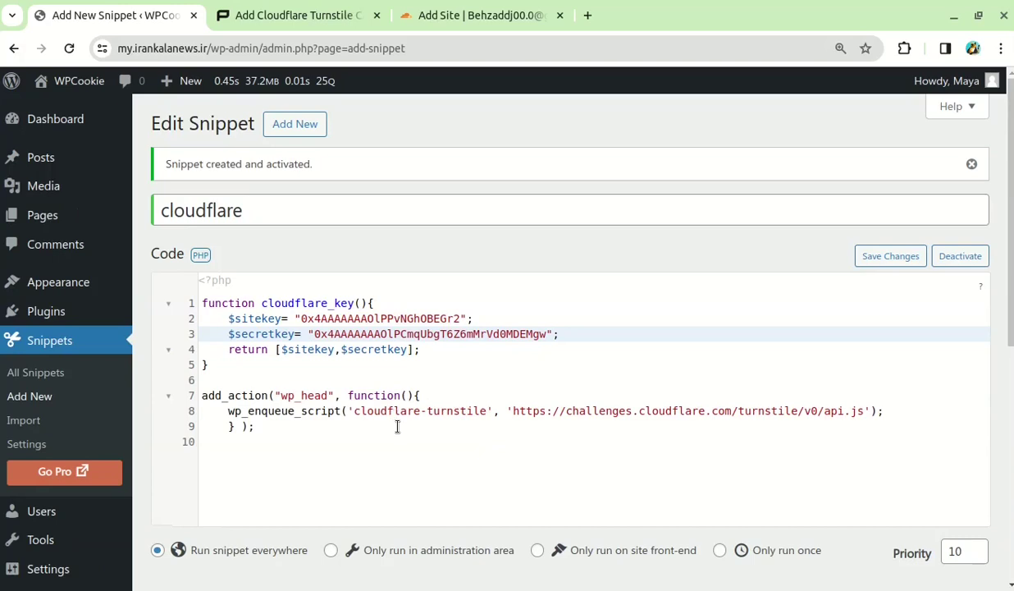
Reveal and copy the tutorial's login-form Turnstile code block
click(398, 426)
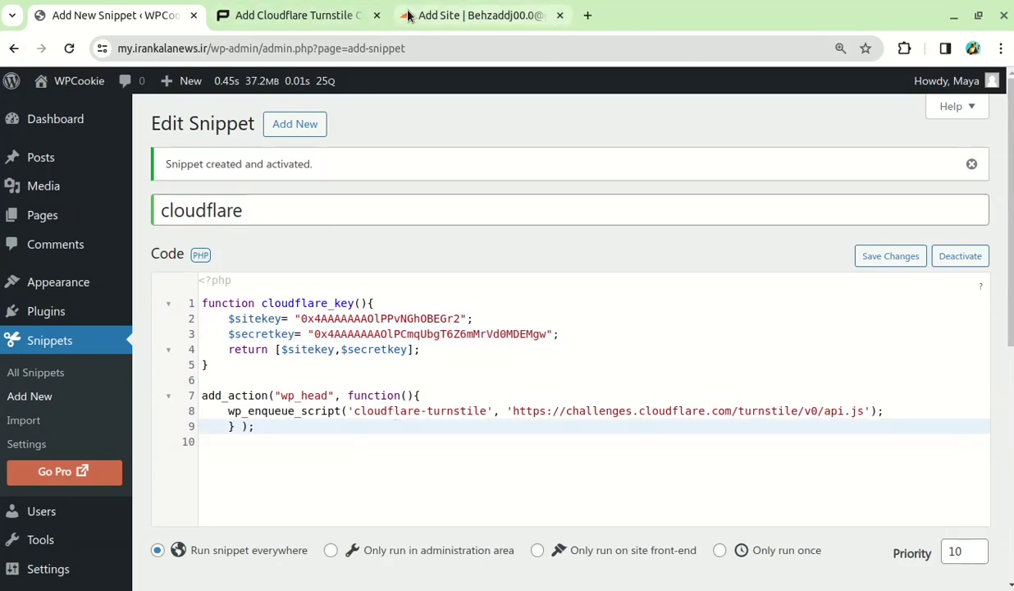
click(371, 9)
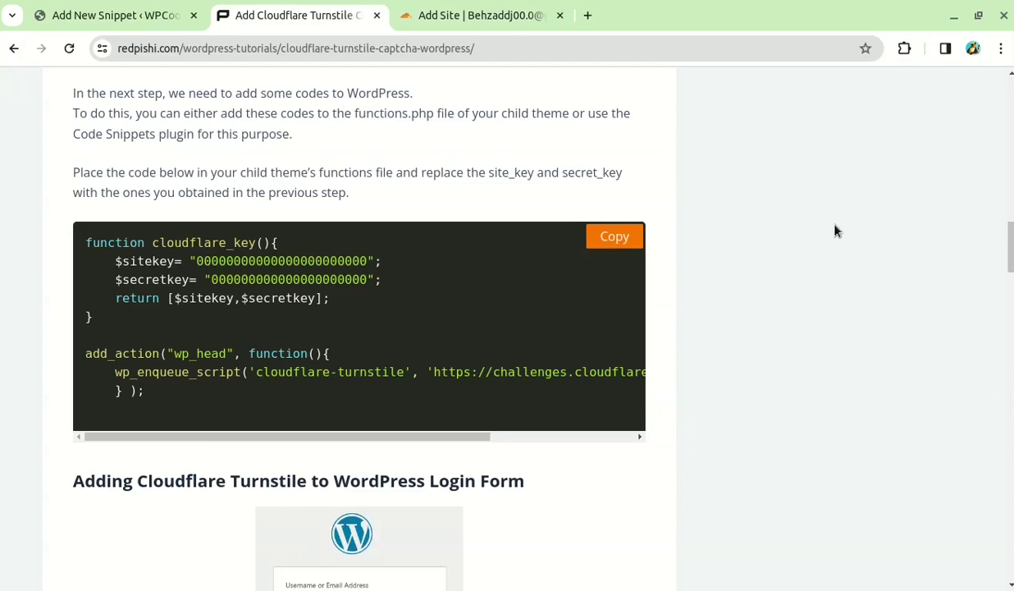
scroll(332, 214, down, 3)
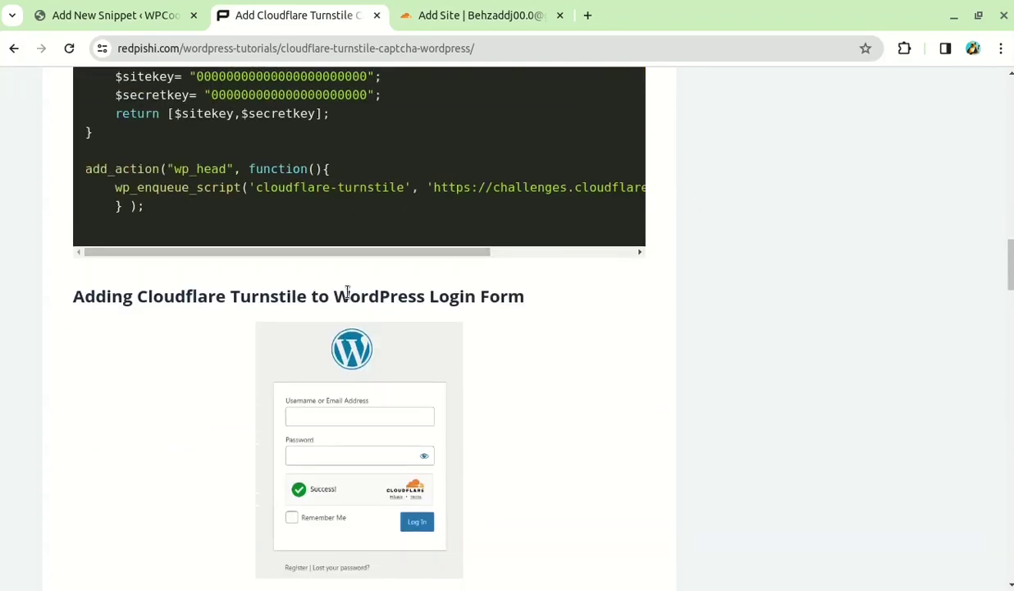
drag(337, 295, 423, 295)
click(506, 295)
scroll(568, 304, down, 3)
scroll(753, 273, down, 3)
scroll(319, 301, up, 3)
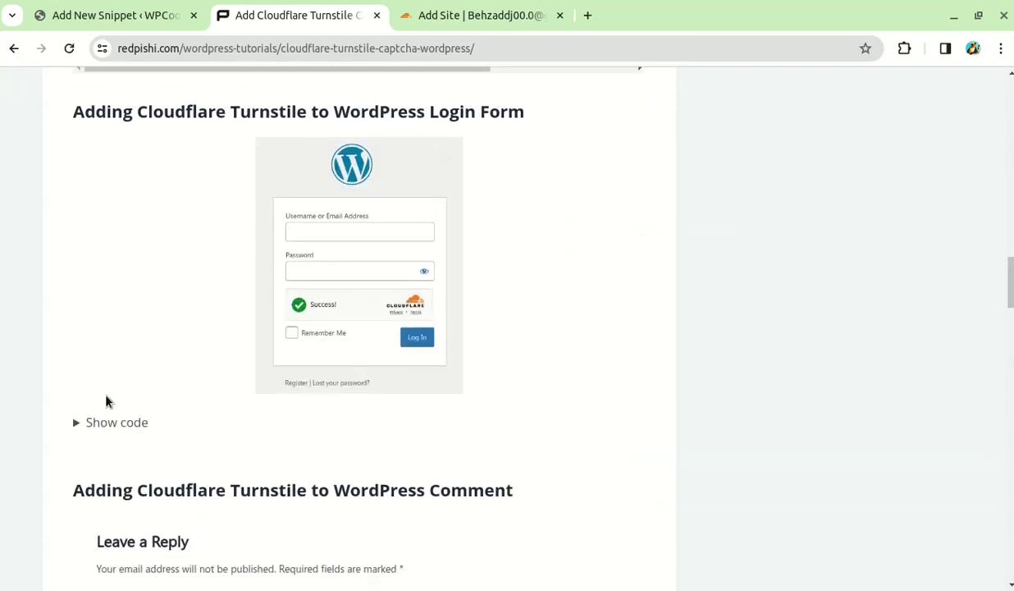
click(111, 423)
scroll(414, 410, down, 5)
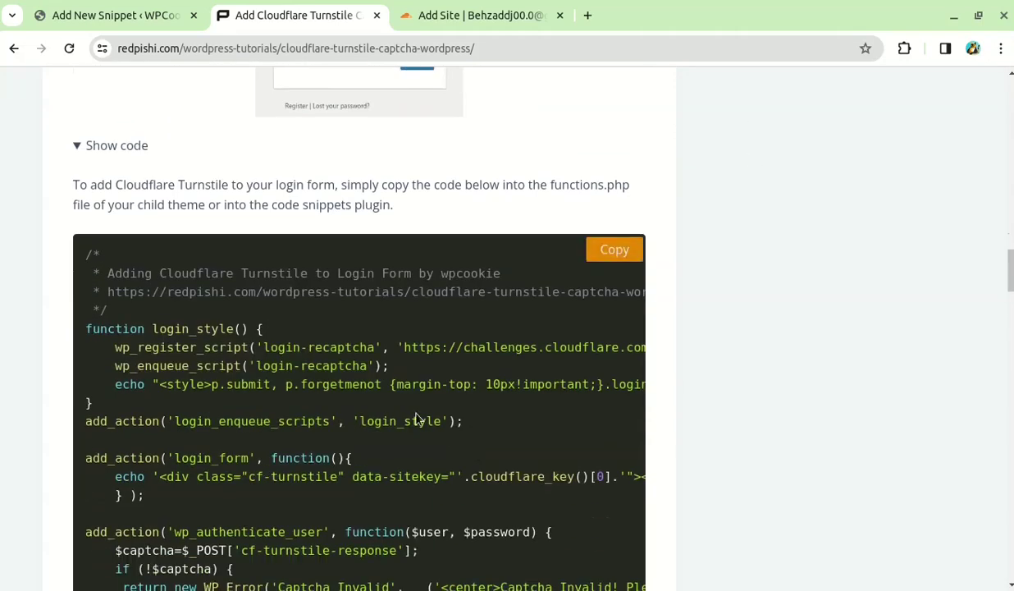
click(612, 256)
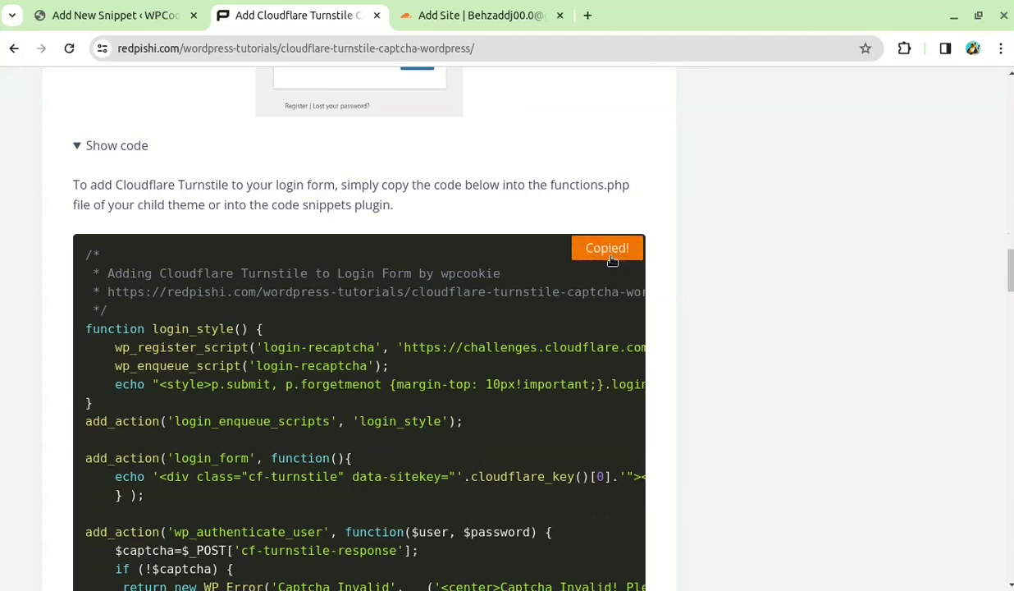
Paste the login-form Turnstile code below the existing snippet code and save the changes
click(131, 16)
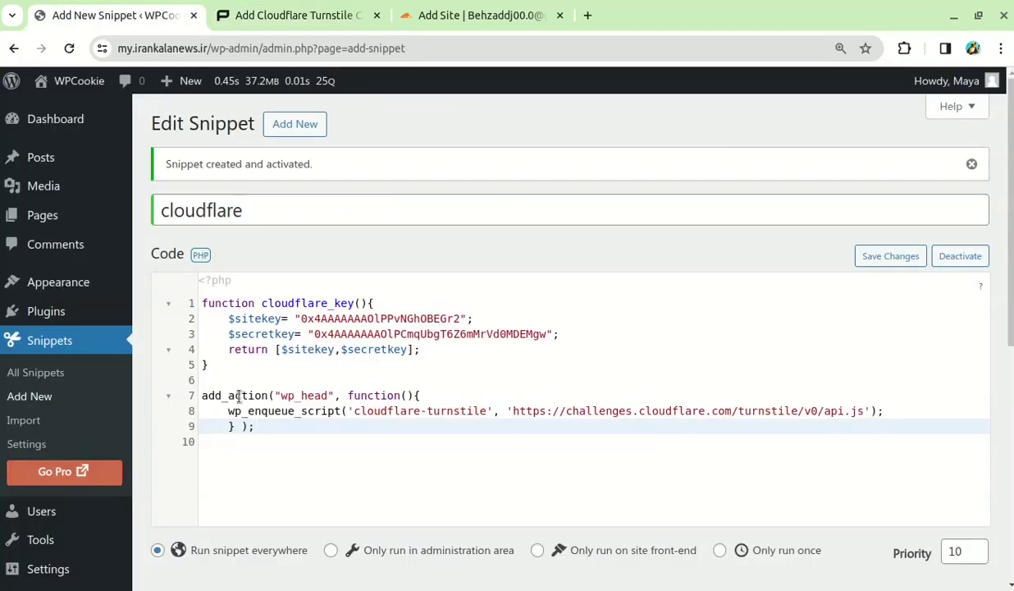
key(Return)
key(Return)
key(Return)
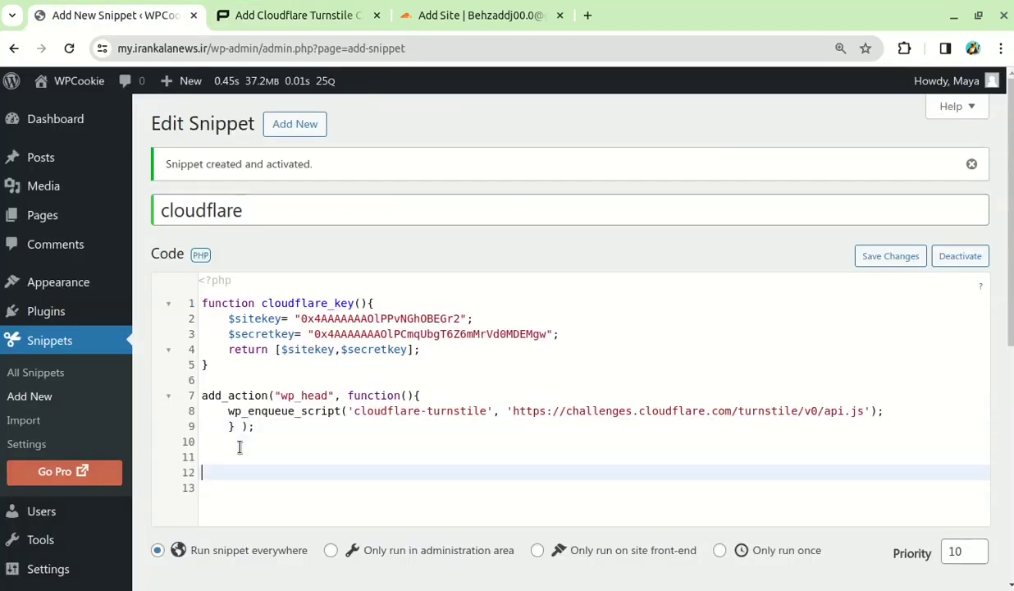
right_click(231, 472)
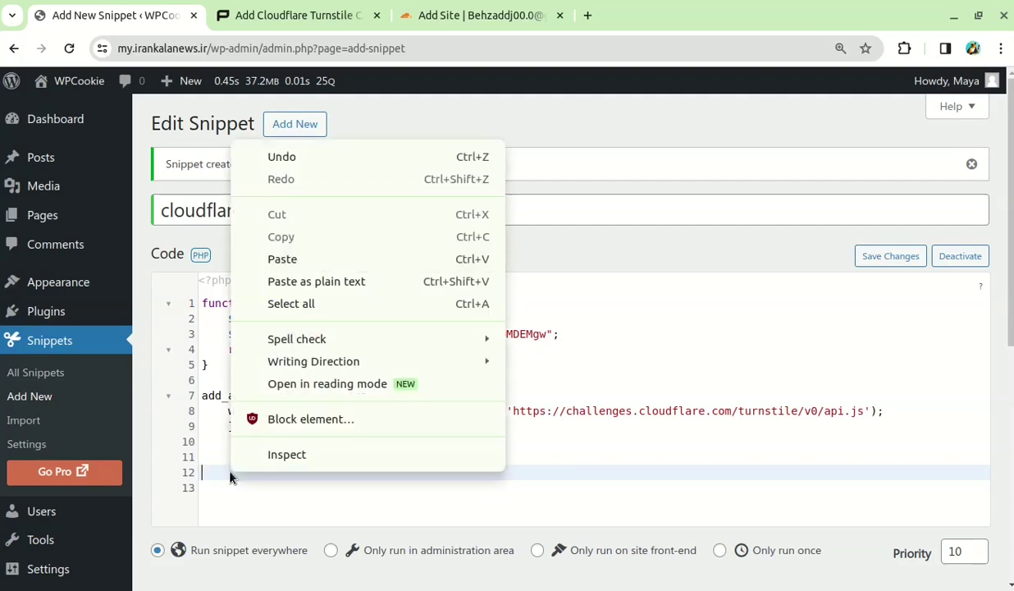
click(271, 259)
scroll(465, 394, down, 5)
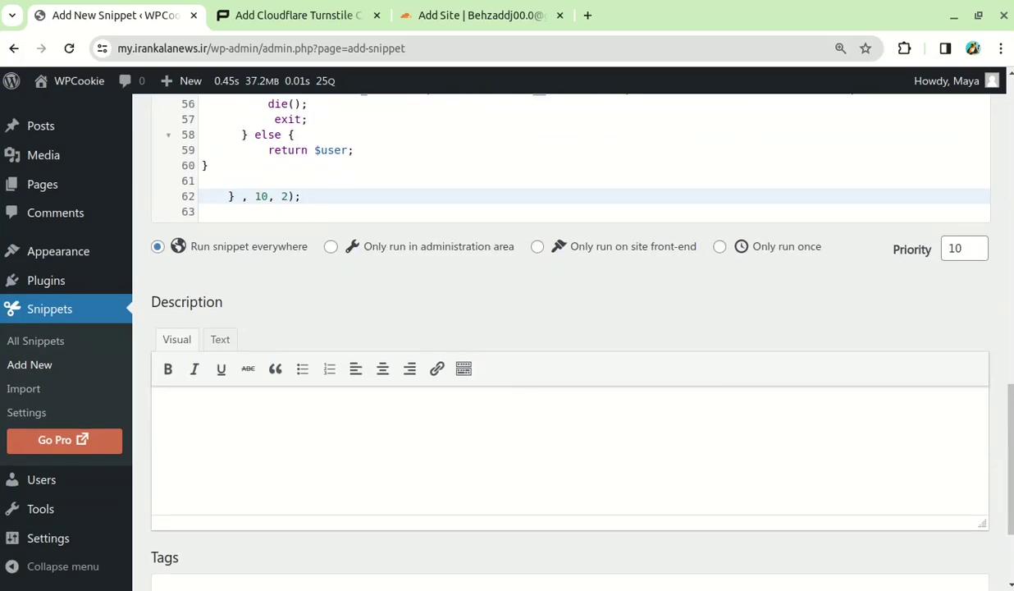
scroll(996, 469, down, 2)
click(200, 507)
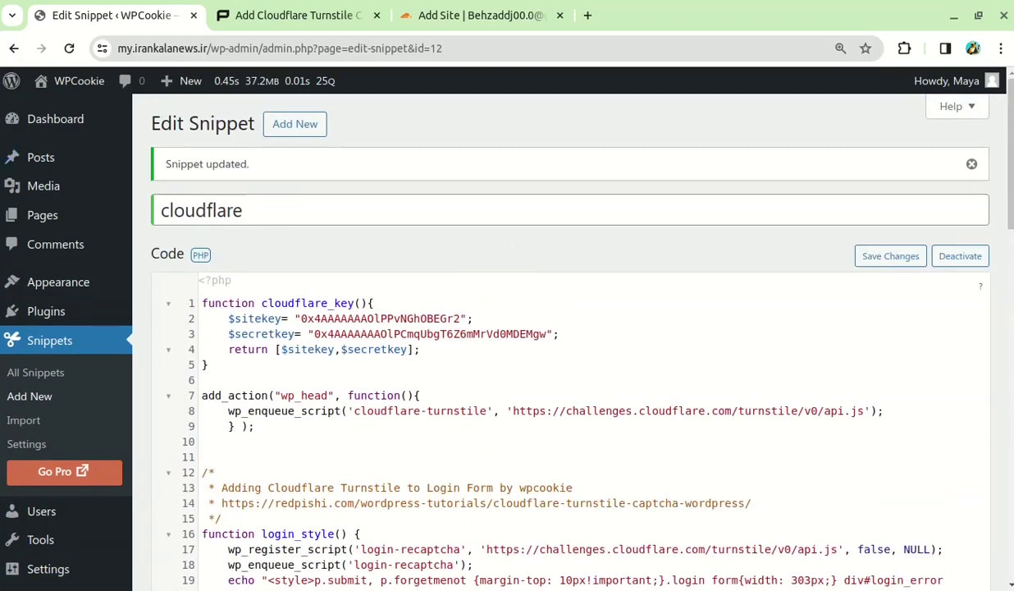
Load the site's /wp login page in a new Opera tab and pass the Turnstile check
key(alt+Tab)
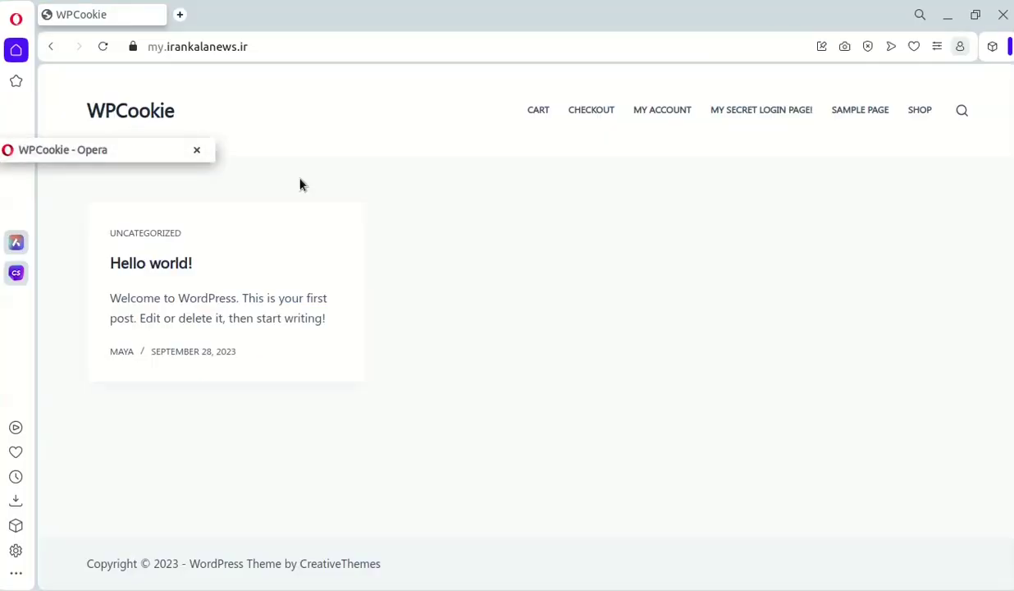
click(178, 52)
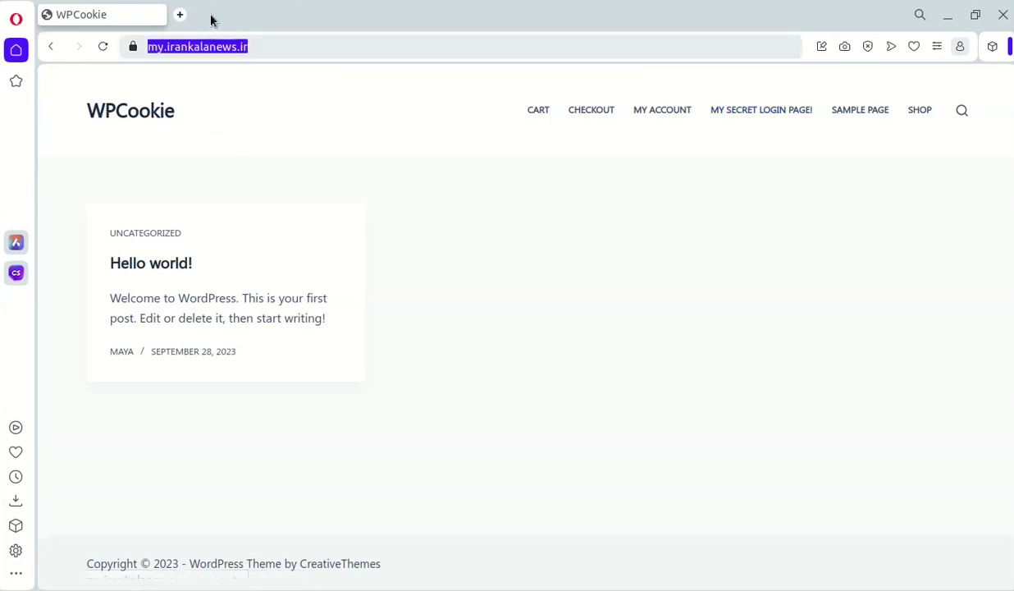
click(181, 15)
key(ctrl+v)
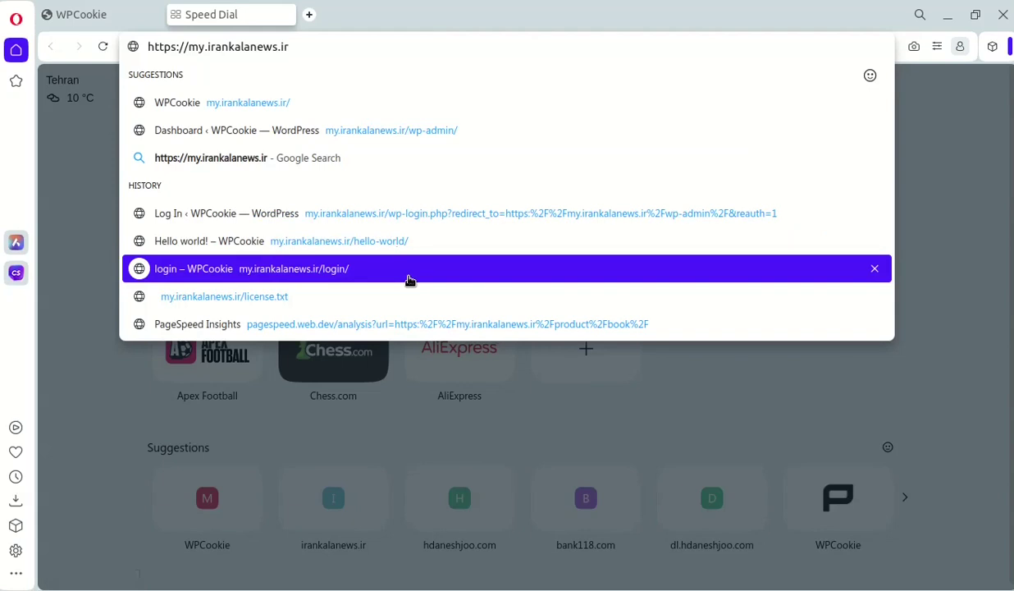
text(/wp)
key(Return)
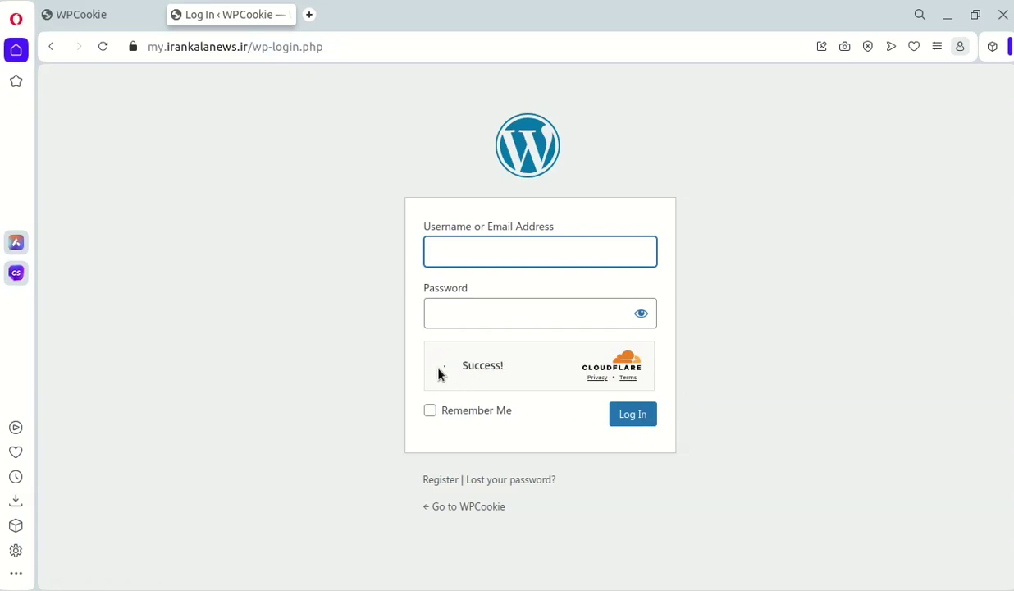
click(281, 291)
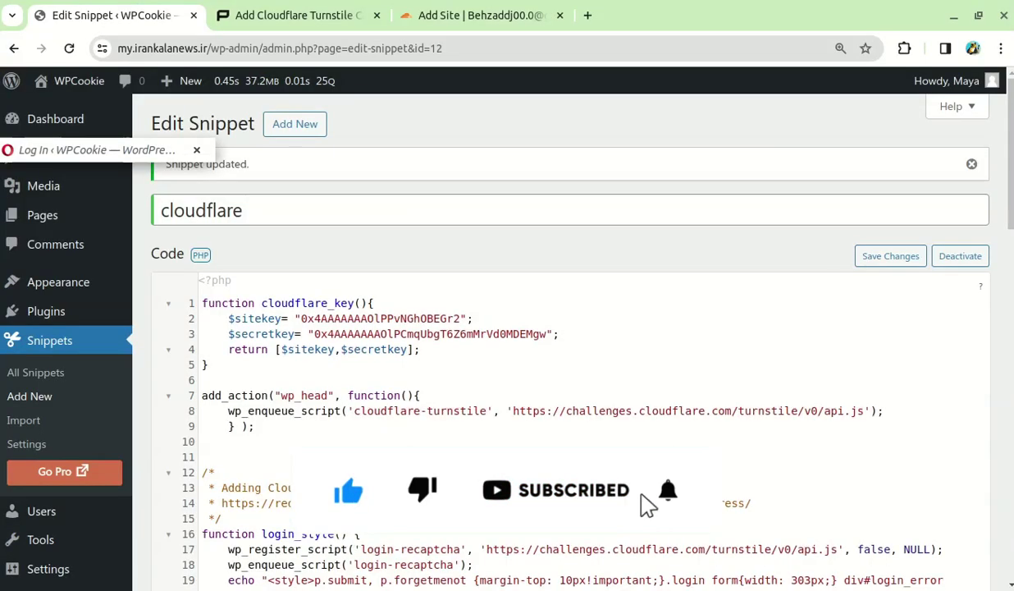
Copy the comment-form Turnstile code from the Redpishi tutorial and return to the snippet editor
click(322, 16)
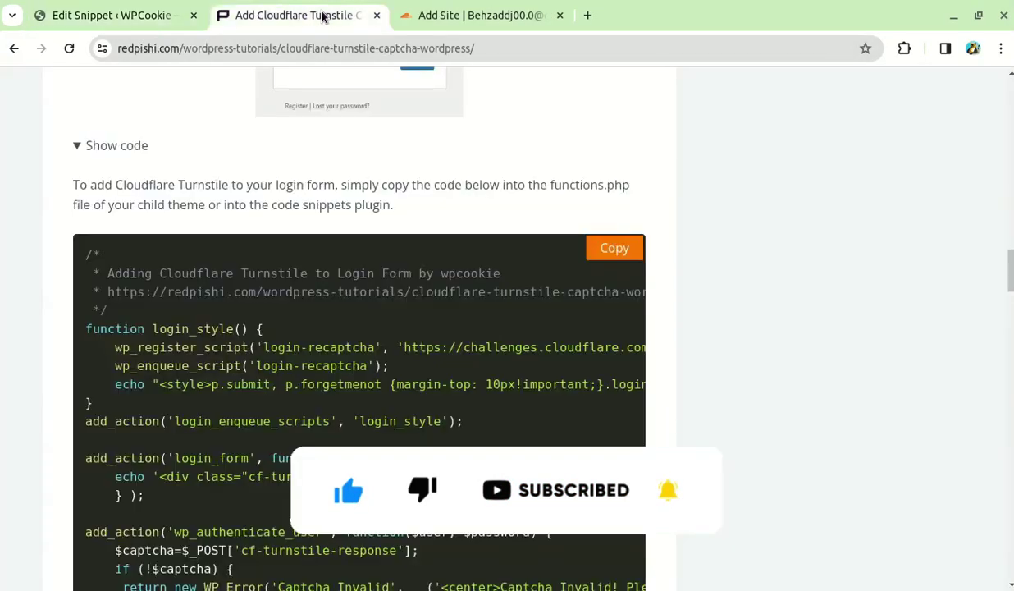
scroll(856, 417, down, 15)
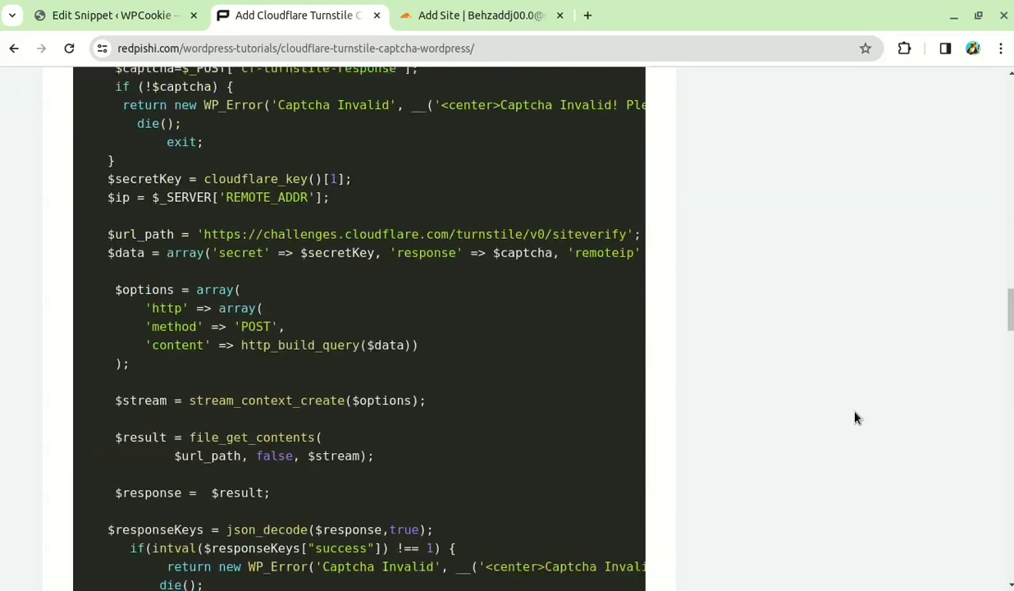
scroll(847, 426, up, 1)
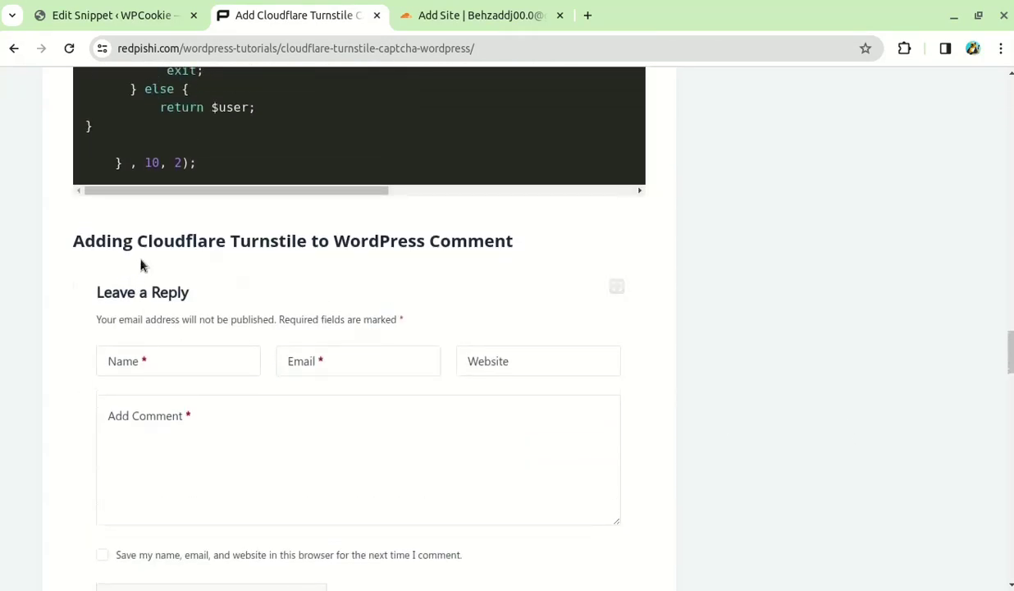
drag(218, 243, 469, 232)
click(467, 234)
scroll(439, 394, down, 4)
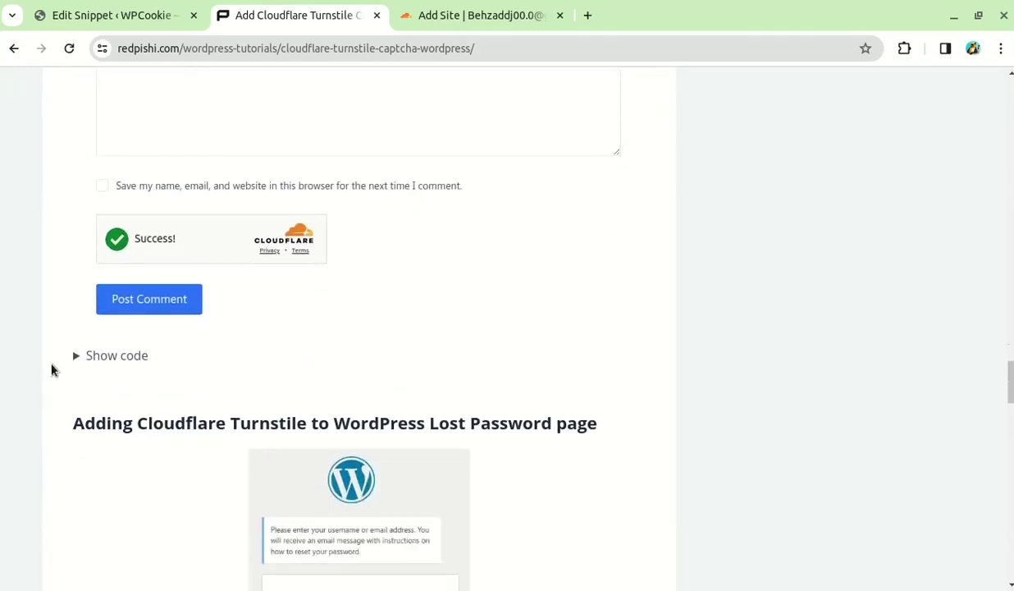
click(109, 356)
scroll(445, 334, down, 3)
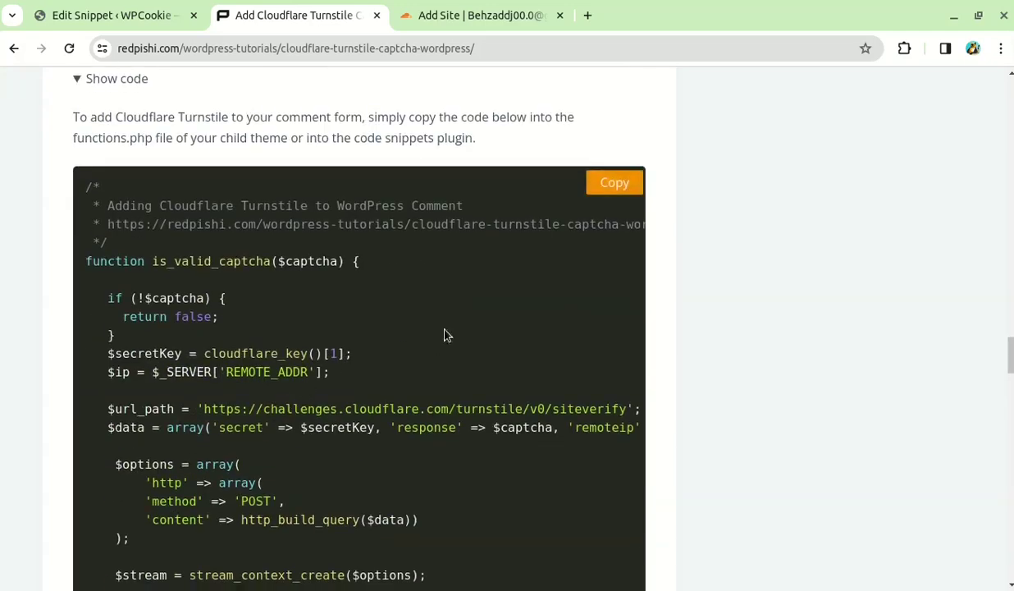
click(613, 189)
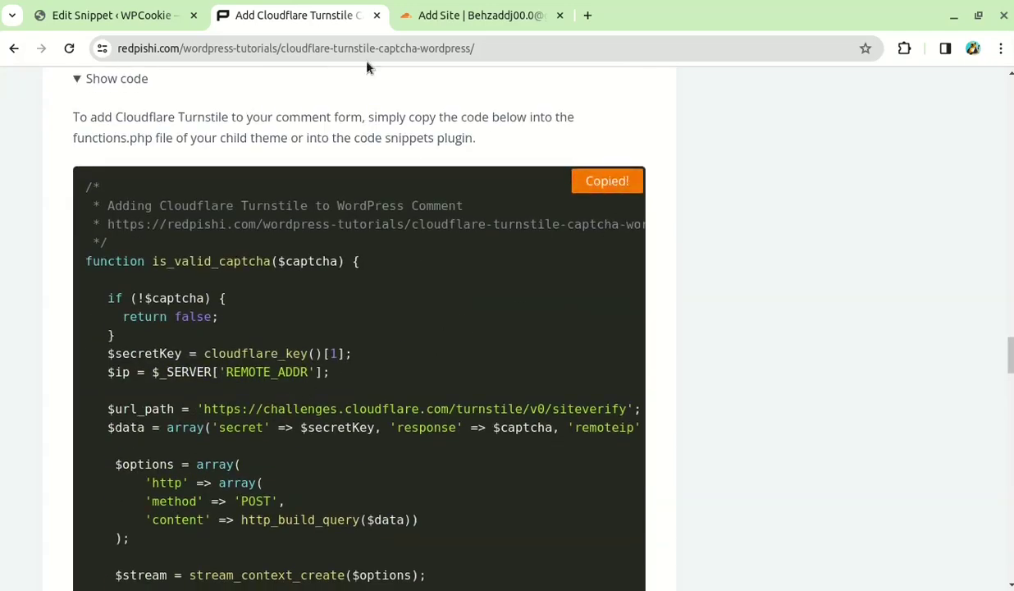
click(168, 10)
Paste the comment-form code at line 65 of the cloudflare snippet, save, and open the Hello world post
scroll(386, 332, down, 6)
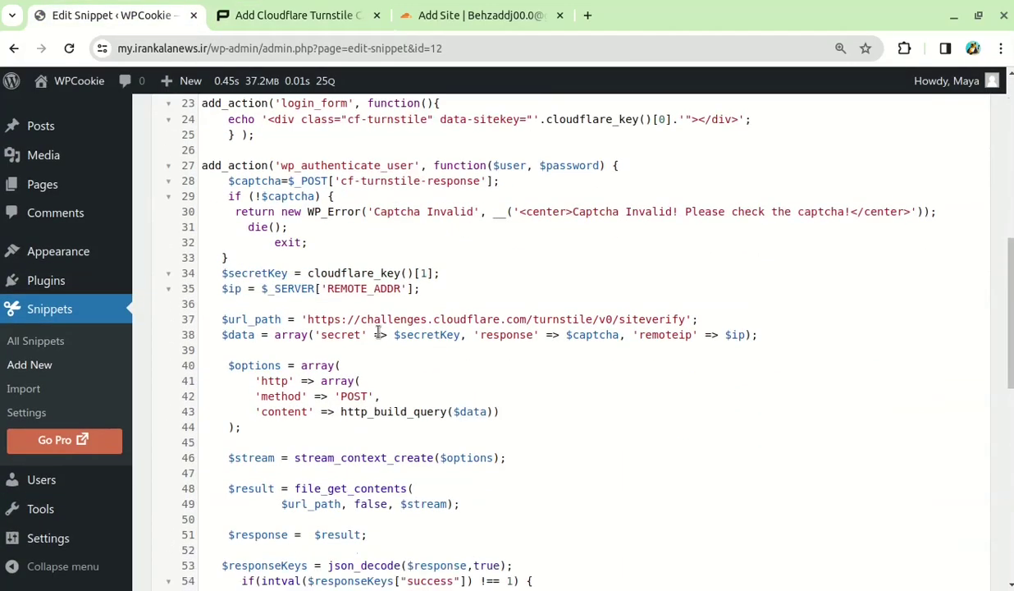
scroll(377, 332, down, 4)
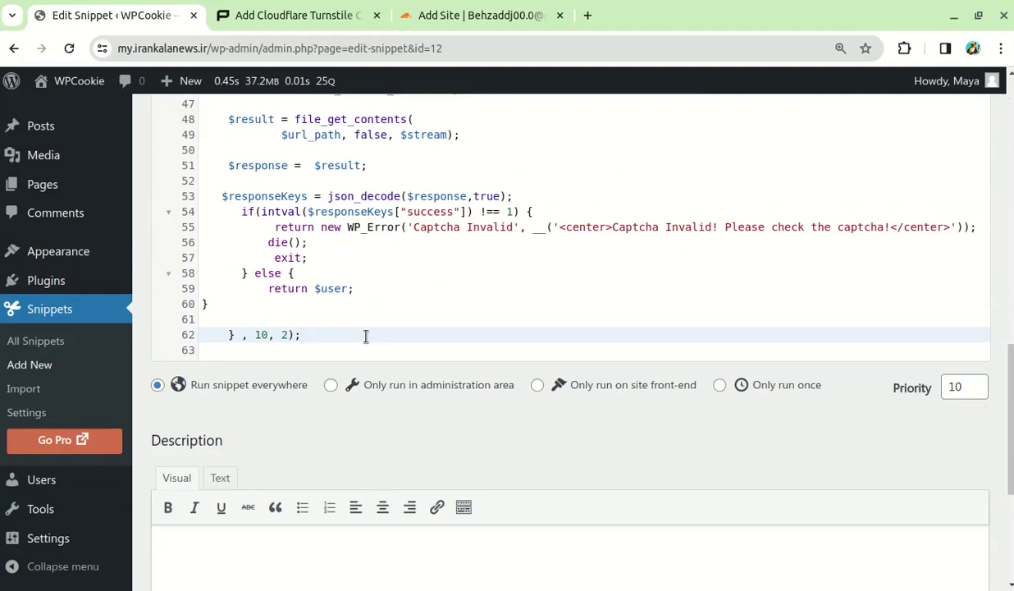
key(Return)
key(Return)
key(Return)
key(Return)
key(Return)
click(212, 380)
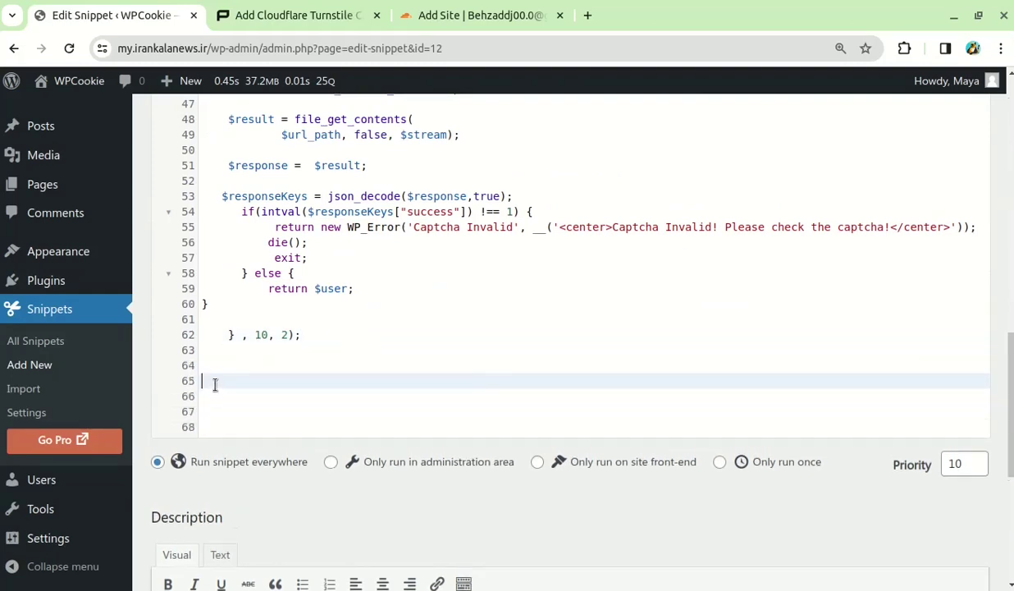
right_click(212, 380)
click(257, 178)
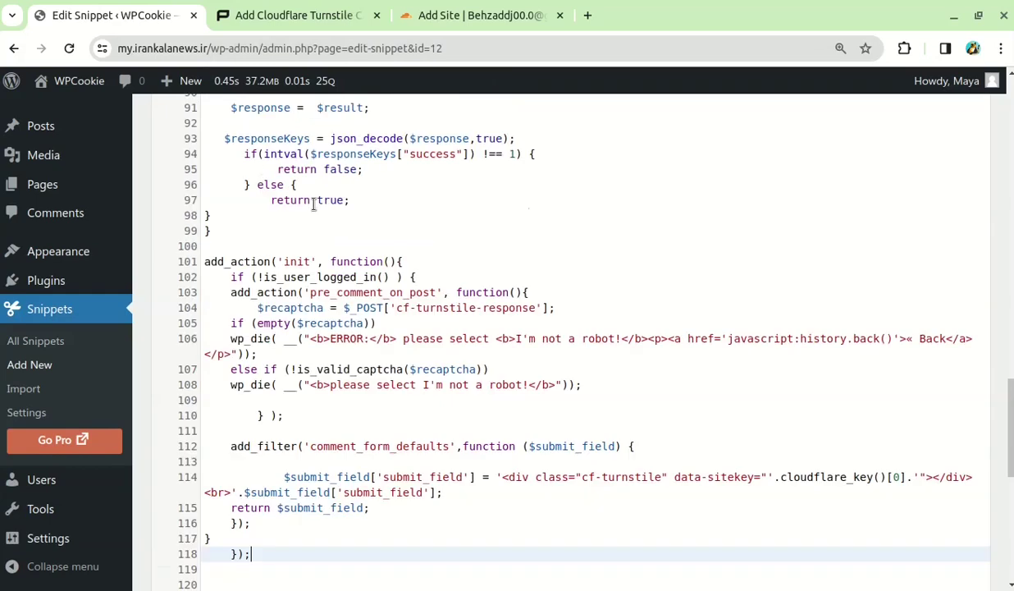
scroll(722, 443, down, 7)
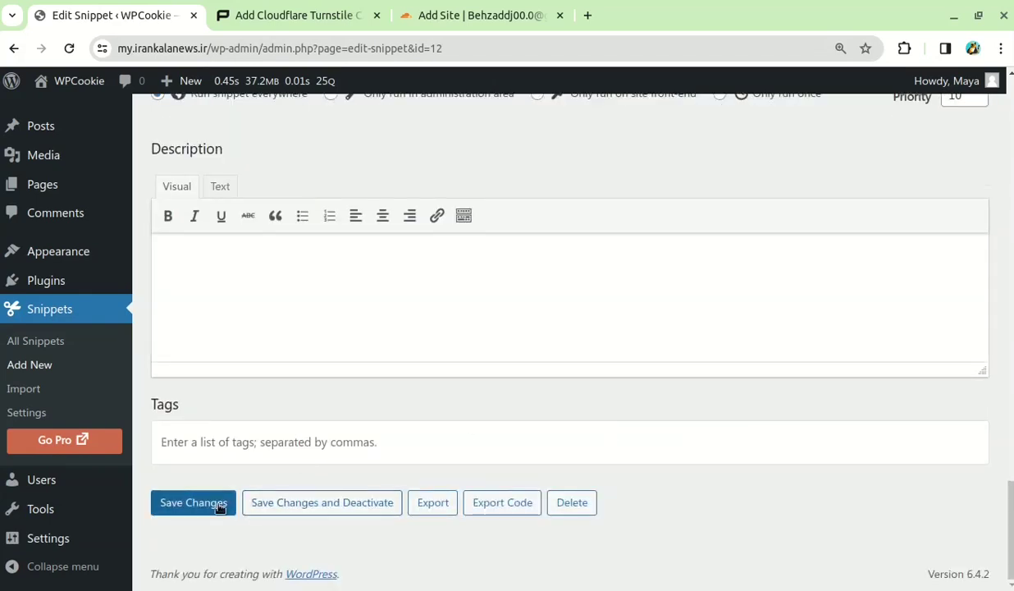
click(219, 504)
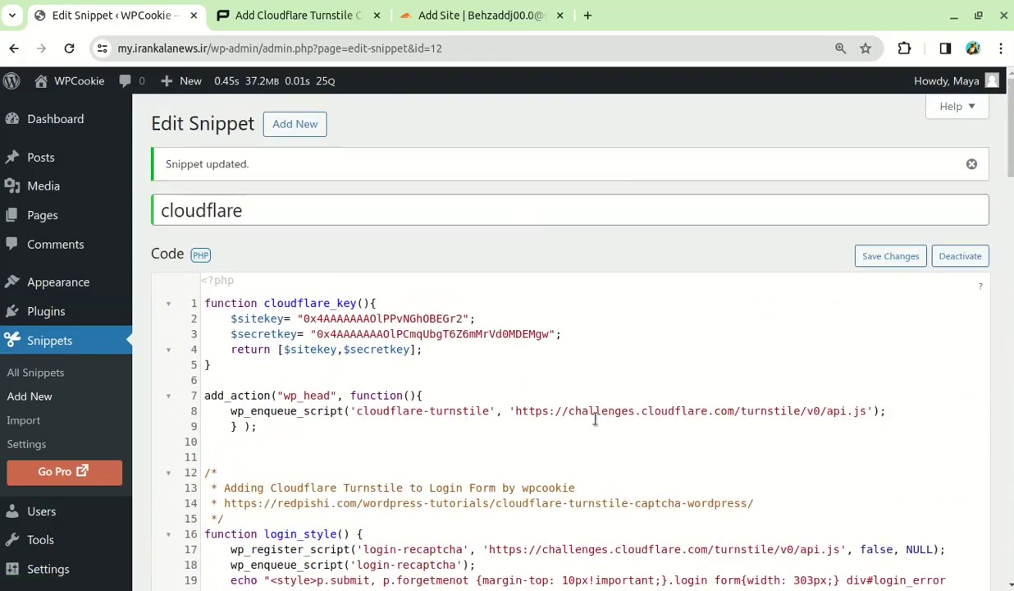
click(7, 149)
Find the tutorial's Lost Password section and preview the site's lost password form in a new tab
click(319, 16)
scroll(607, 365, down, 10)
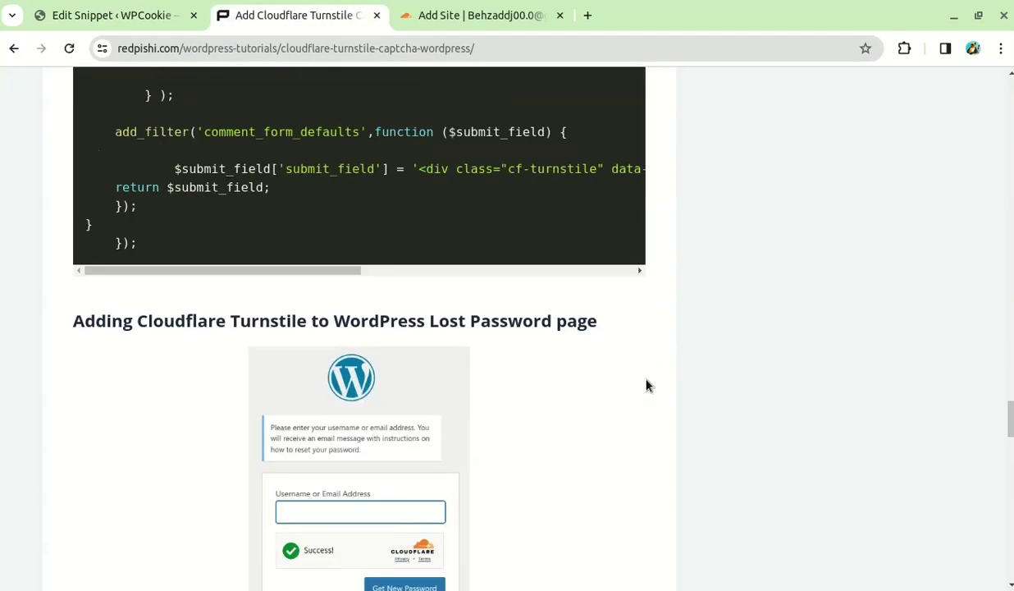
drag(429, 229, 526, 229)
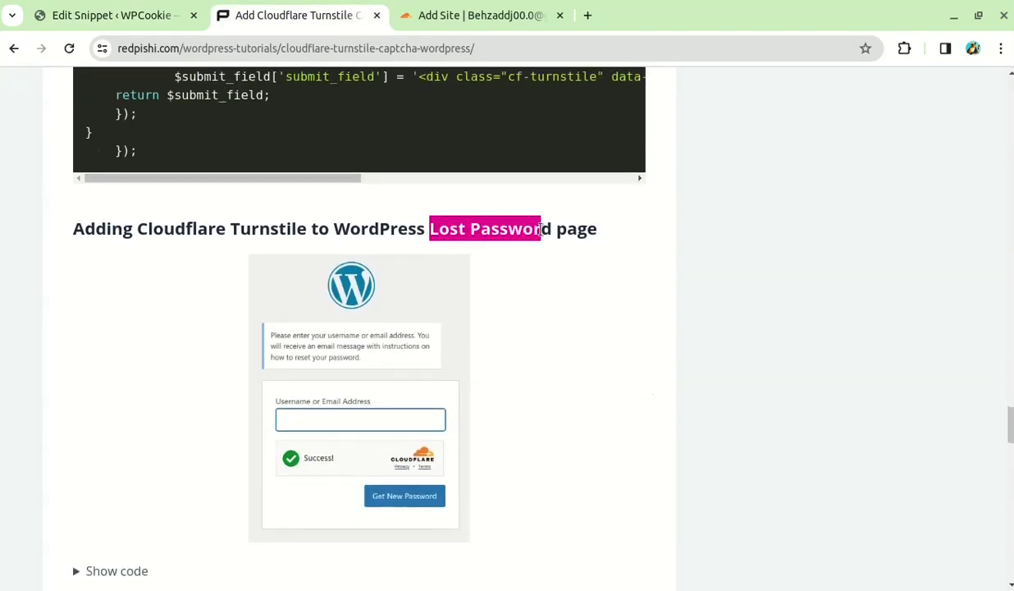
click(526, 229)
key(alt+Tab)
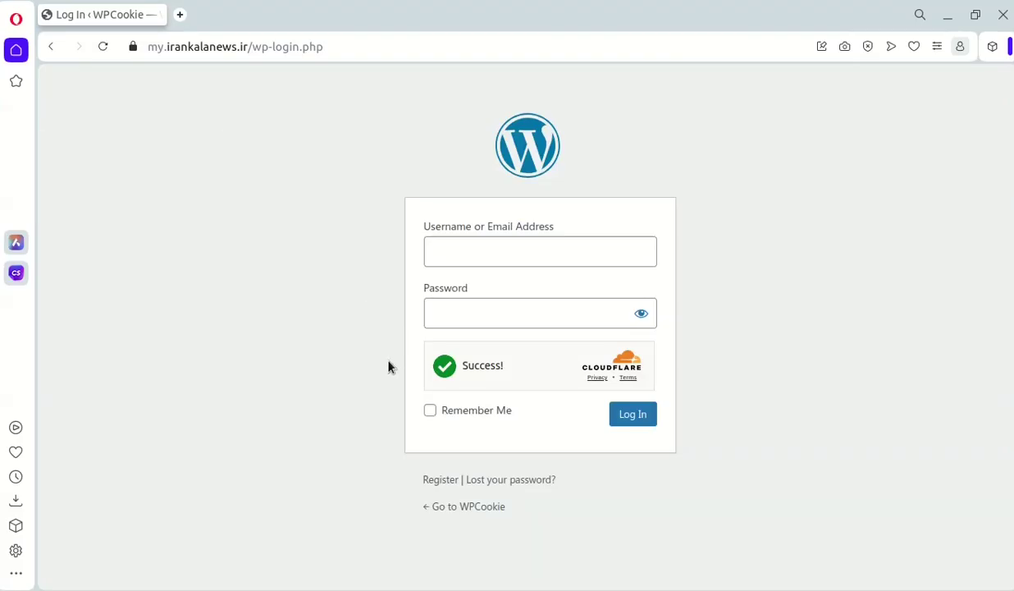
middle_click(483, 483)
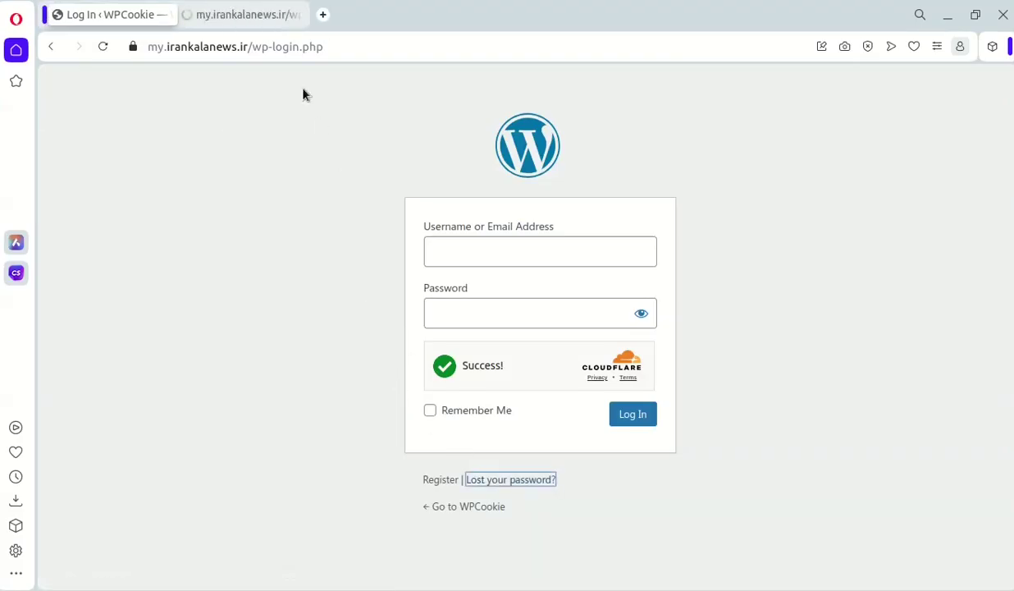
click(253, 12)
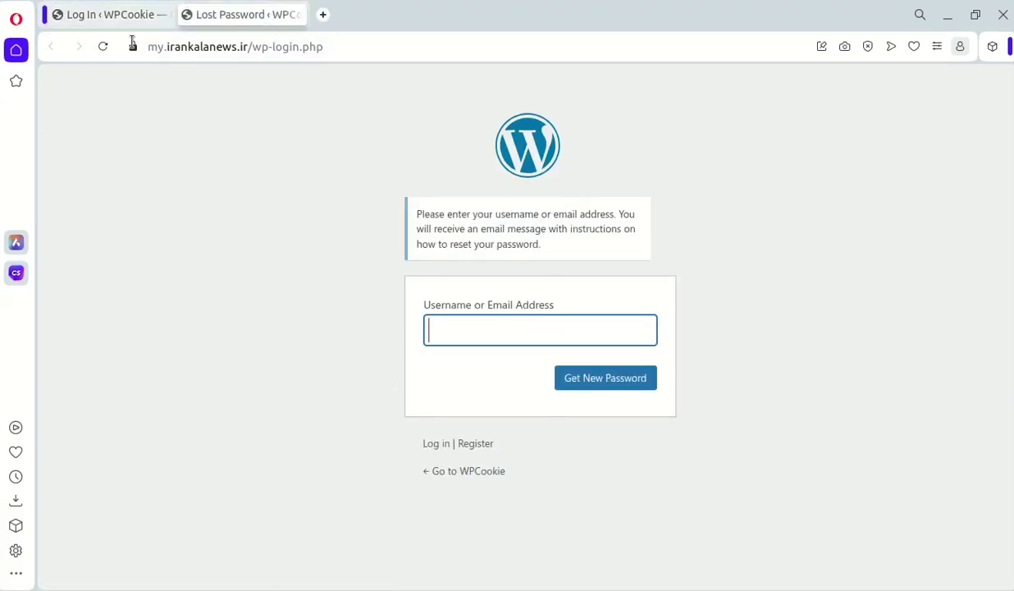
key(alt+Tab)
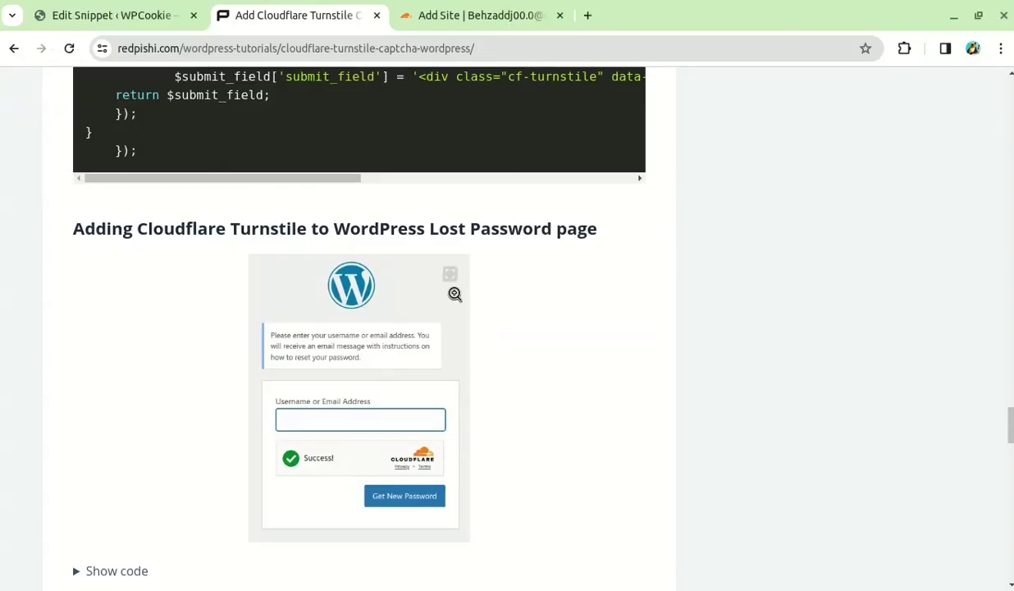
Reveal and copy the Lost Password form Turnstile code
scroll(81, 362, down, 2)
click(92, 385)
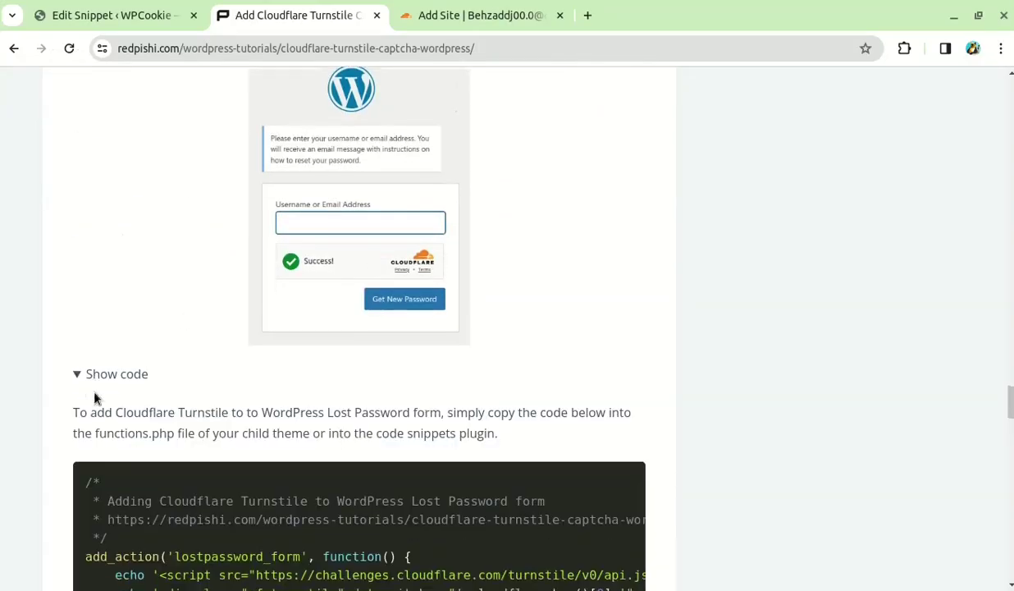
scroll(522, 318, down, 3)
click(615, 213)
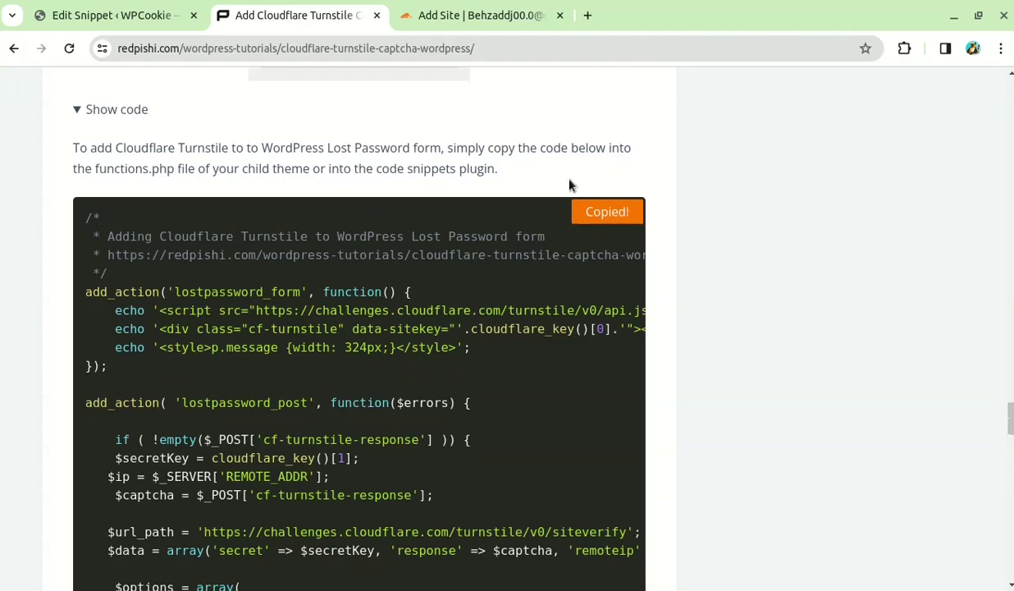
Paste the lost-password code after the snippet's last line, save, and bring up the Lost Password test page
click(123, 16)
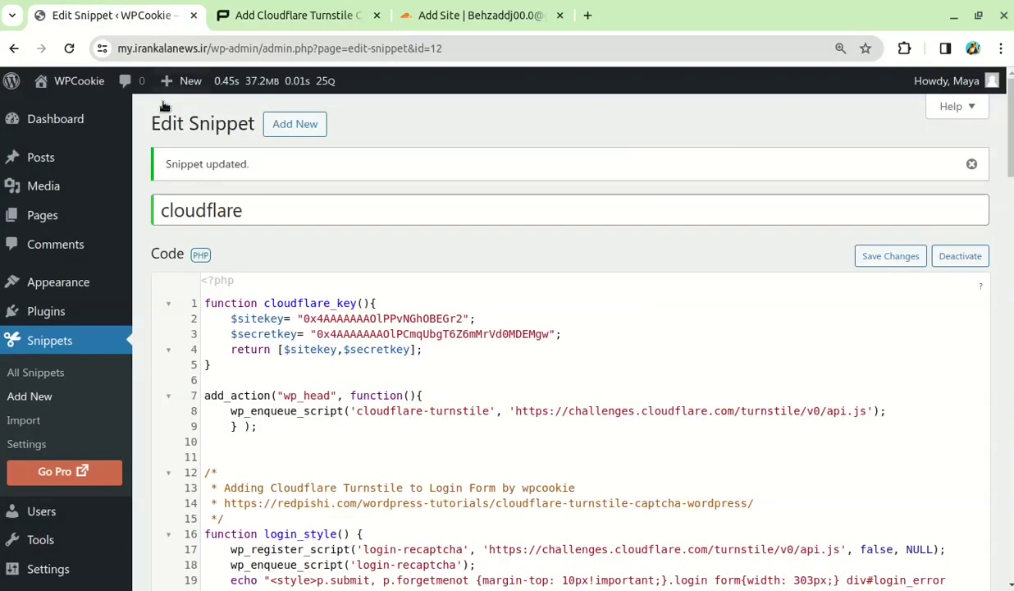
scroll(353, 414, down, 15)
scroll(348, 423, down, 7)
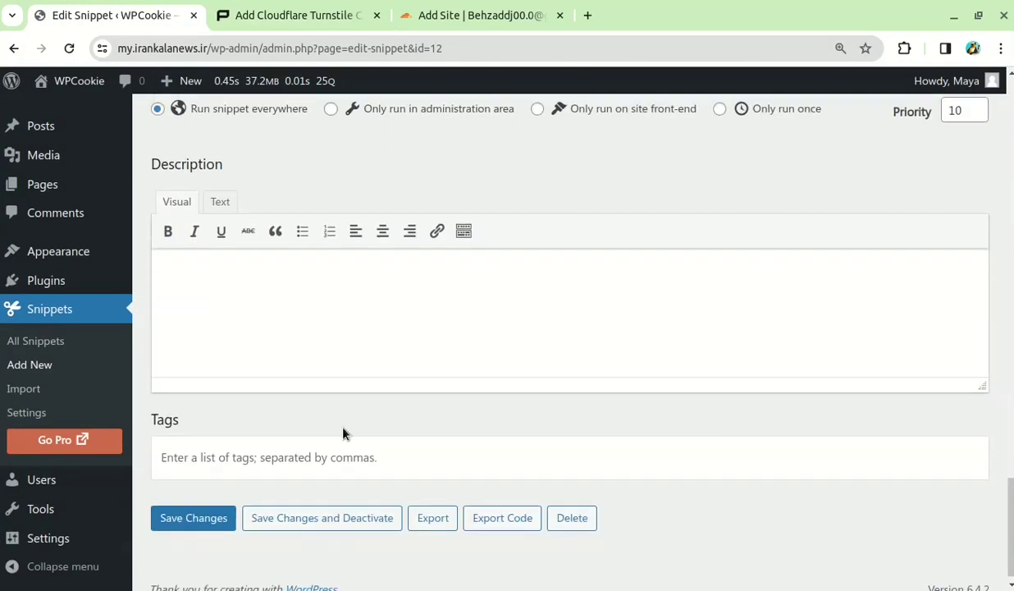
scroll(333, 414, up, 4)
click(228, 338)
right_click(228, 333)
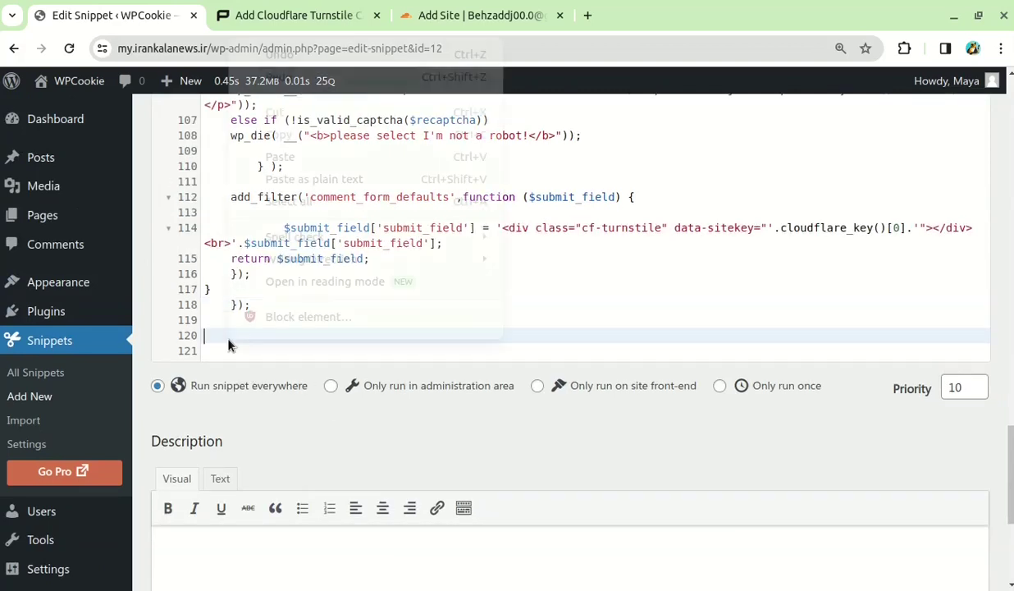
click(279, 155)
scroll(522, 534, down, 10)
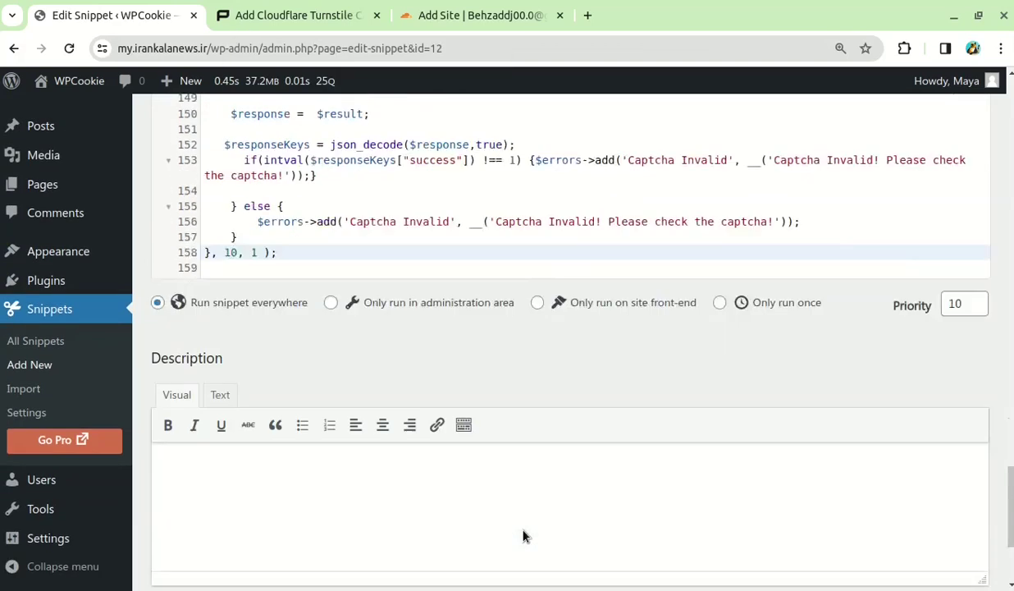
click(177, 505)
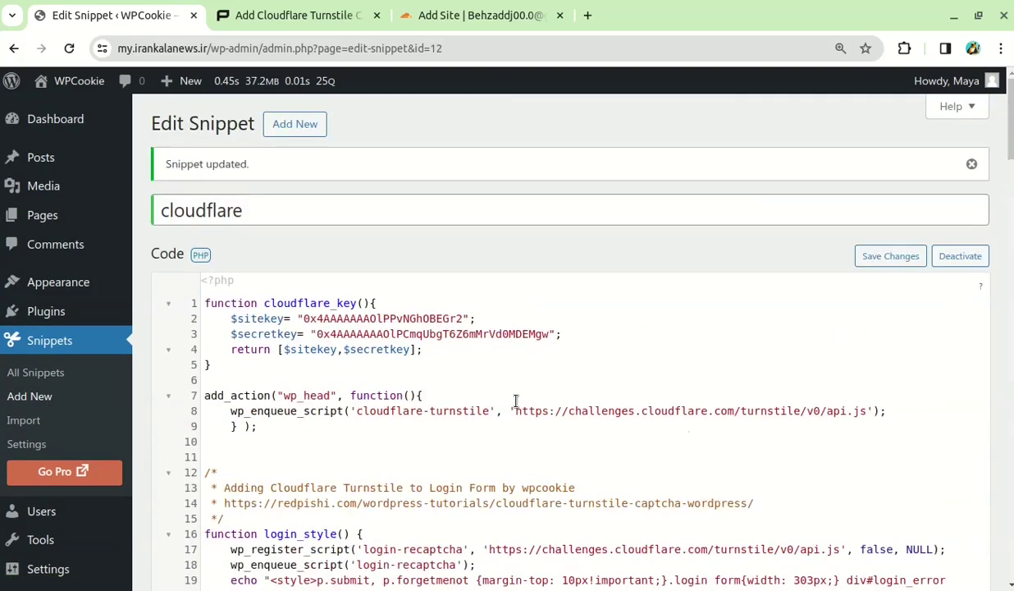
click(91, 149)
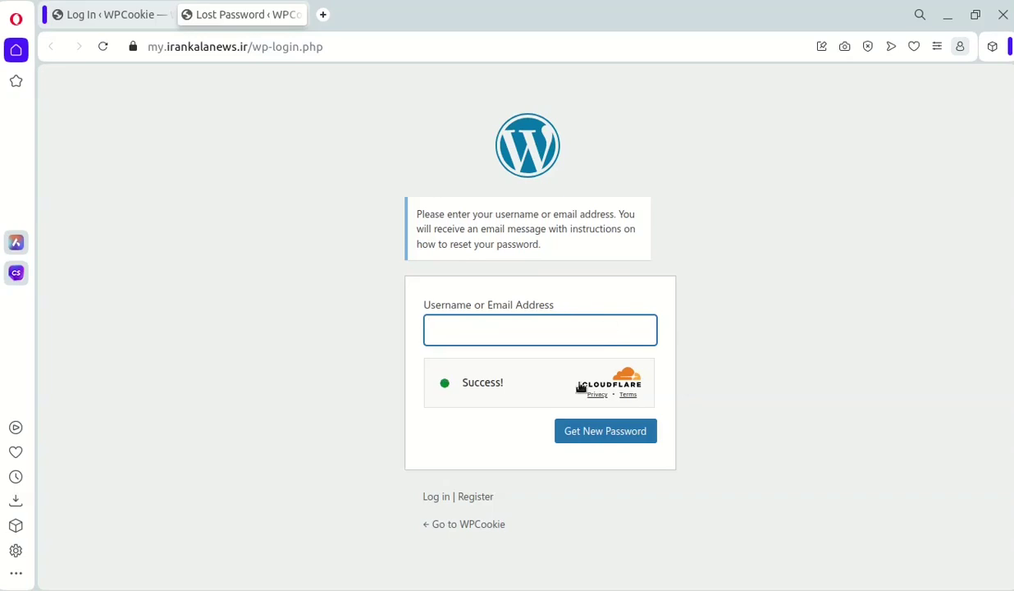
Open the site's registration page, which still lacks Turnstile, then go back to the snippet editor
click(473, 498)
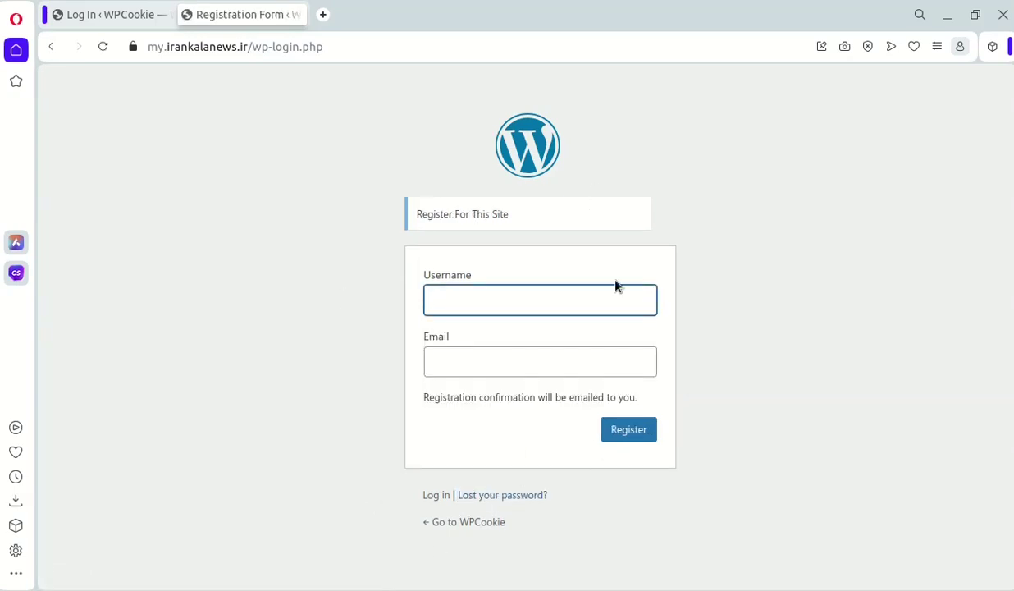
click(257, 283)
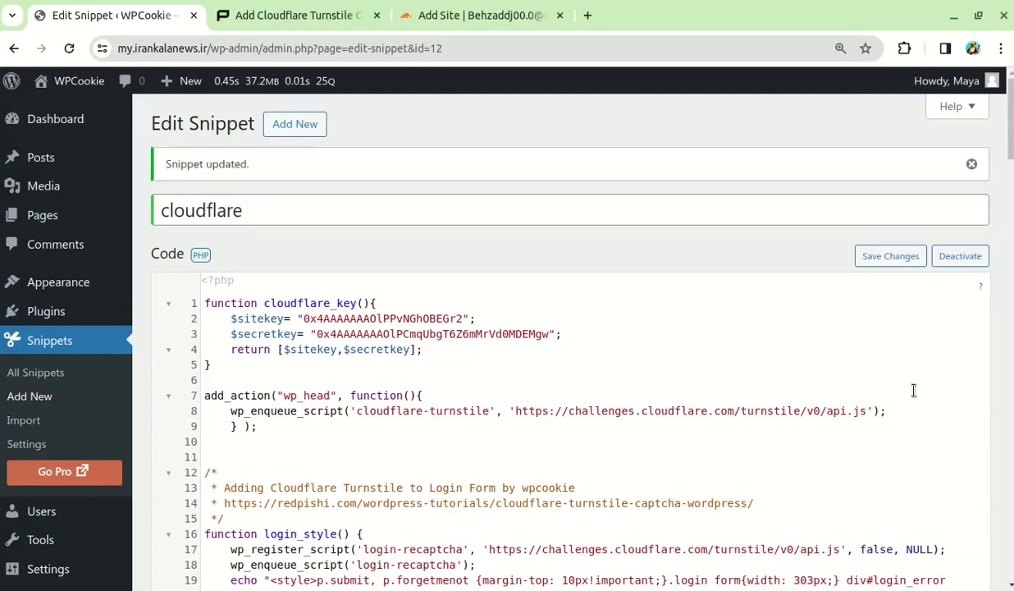
scroll(801, 295, down, 4)
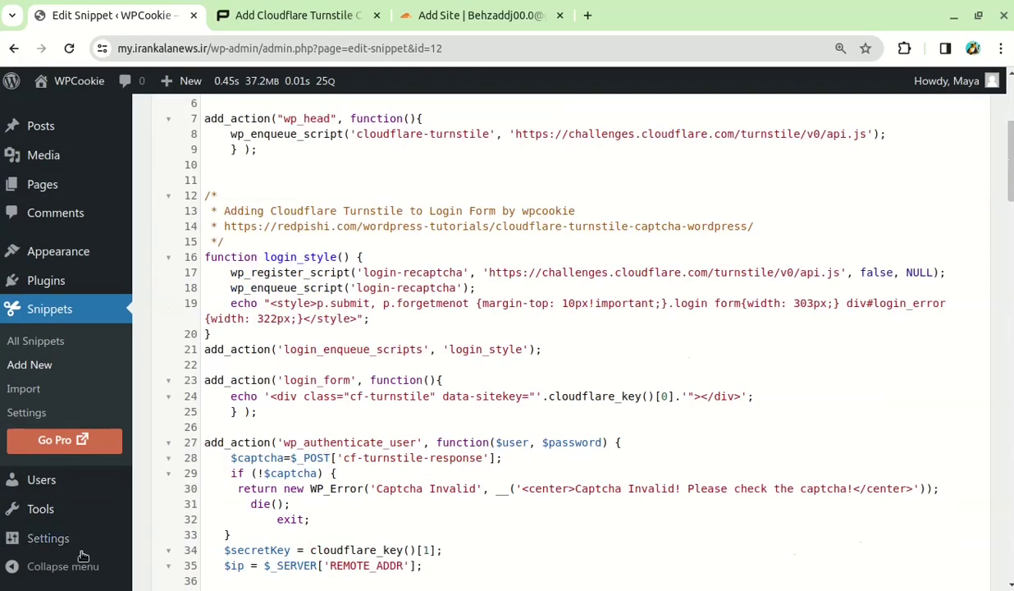
mouse_move(81, 549)
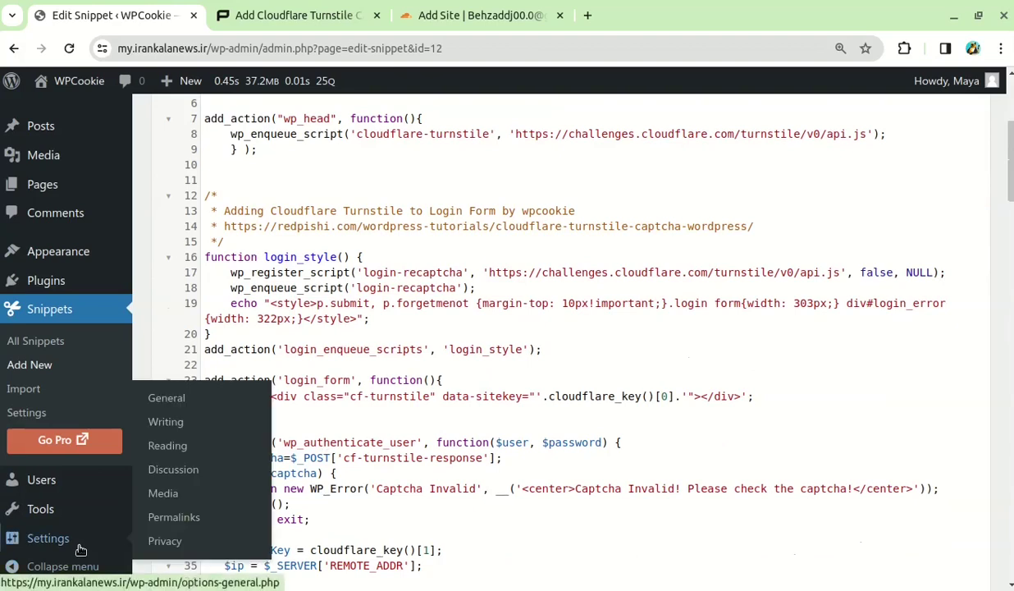
middle_click(168, 397)
click(260, 15)
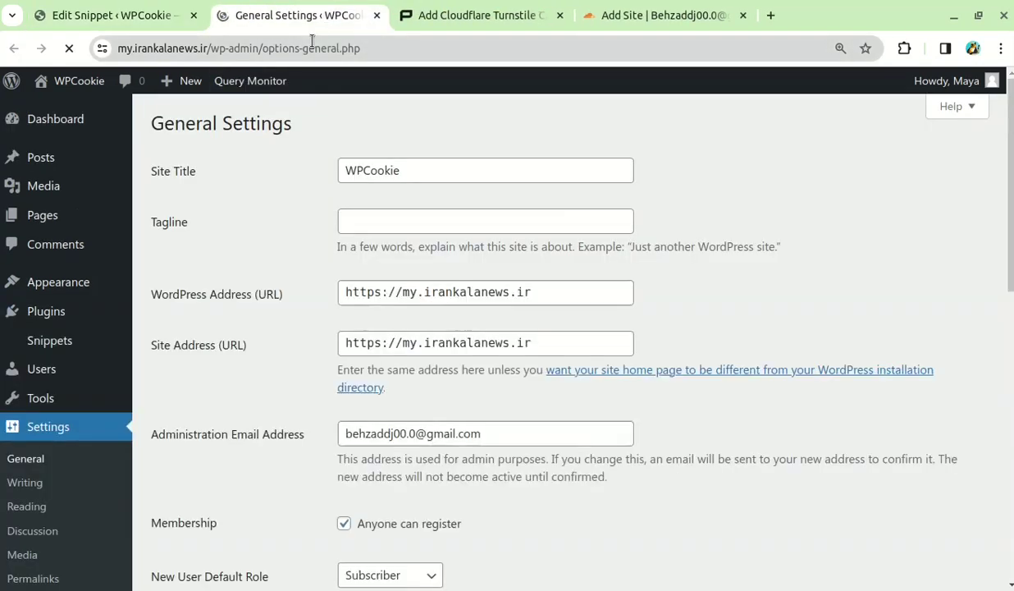
scroll(736, 224, down, 3)
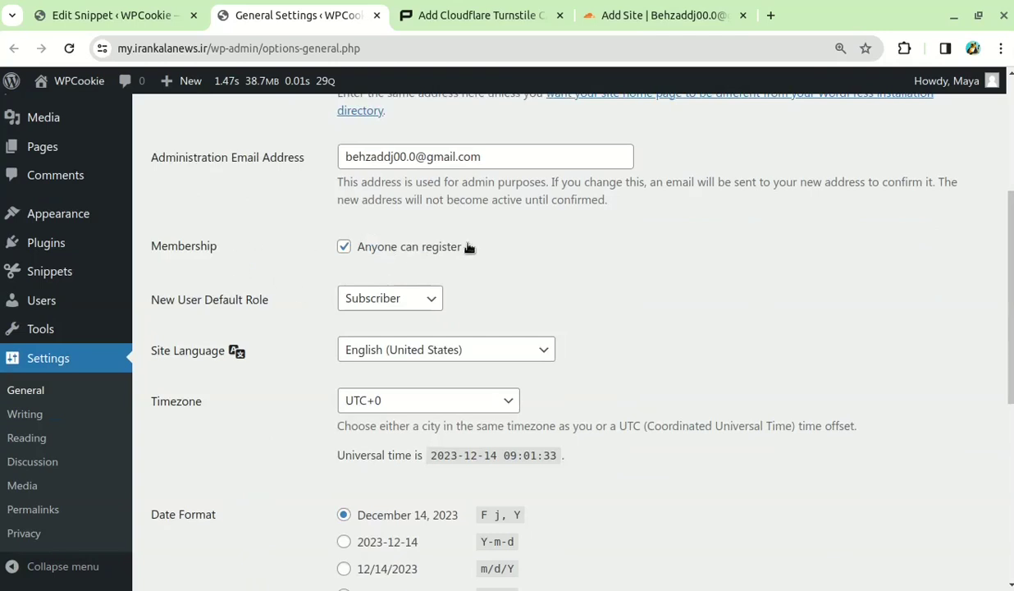
drag(466, 247, 381, 256)
click(238, 259)
middle_click(285, 15)
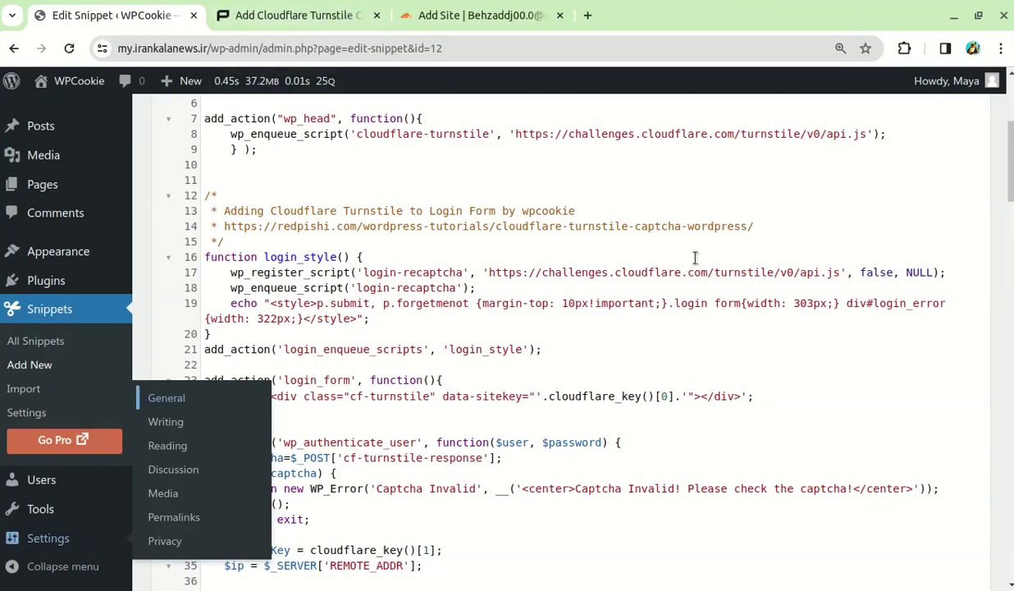
Copy the Registration Form Turnstile code from redpishi.com and return to the cloudflare snippet editor
click(292, 15)
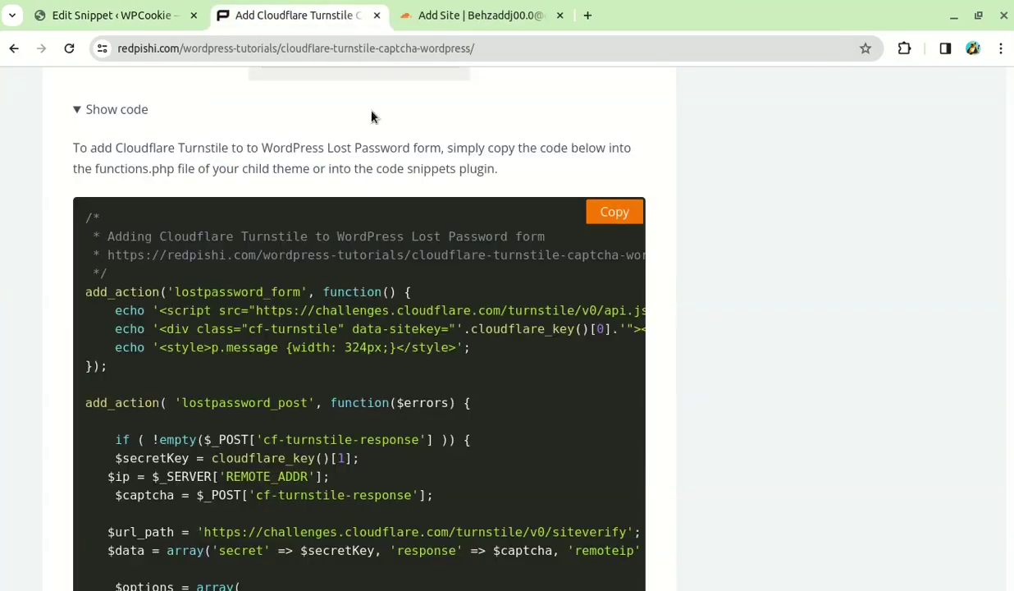
scroll(678, 277, down, 4)
scroll(623, 320, down, 4)
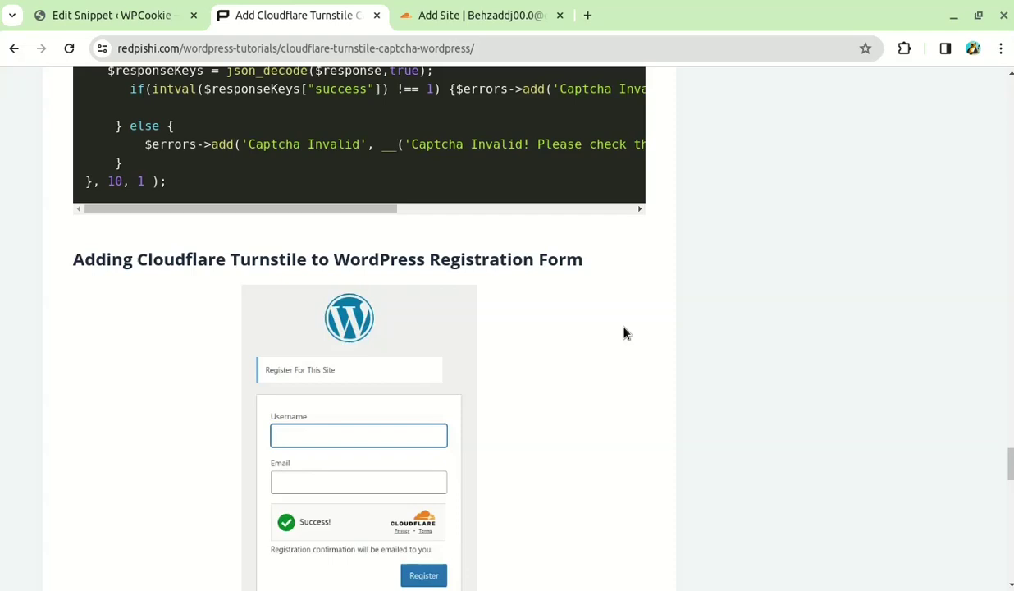
scroll(537, 297, down, 3)
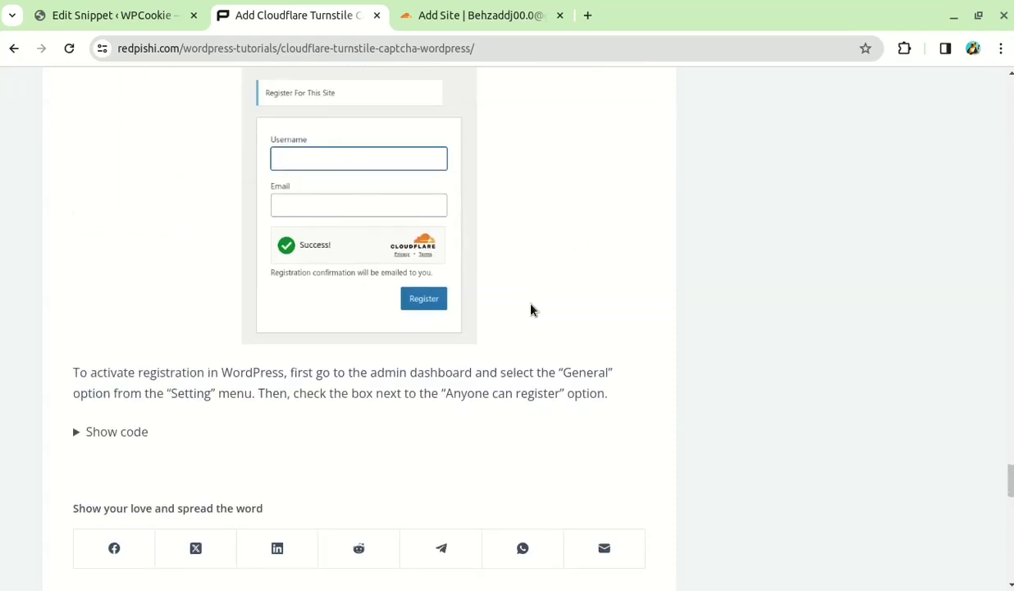
click(140, 430)
scroll(246, 459, down, 3)
drag(336, 503, 397, 355)
click(398, 354)
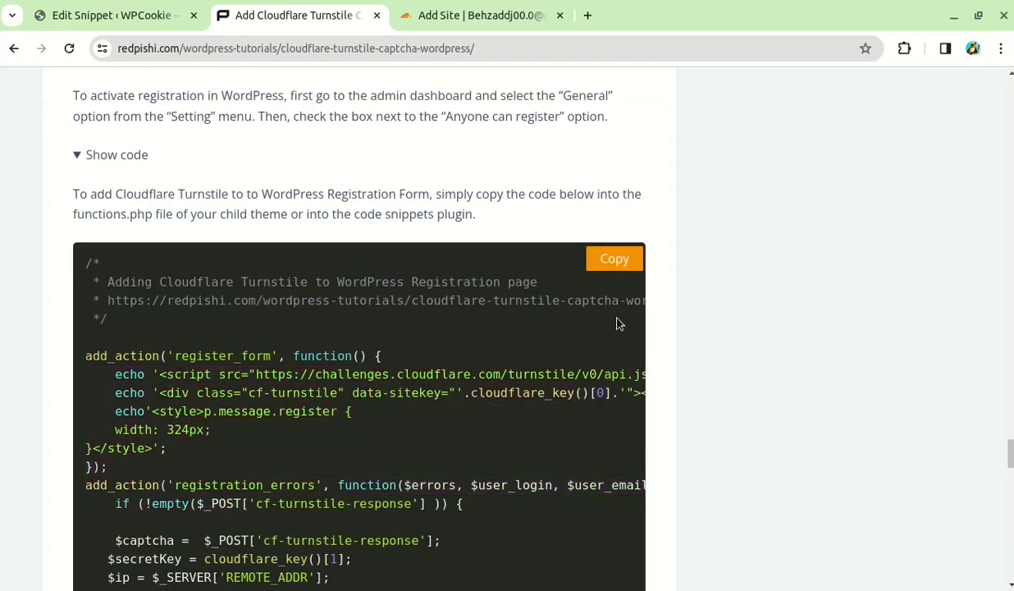
click(612, 259)
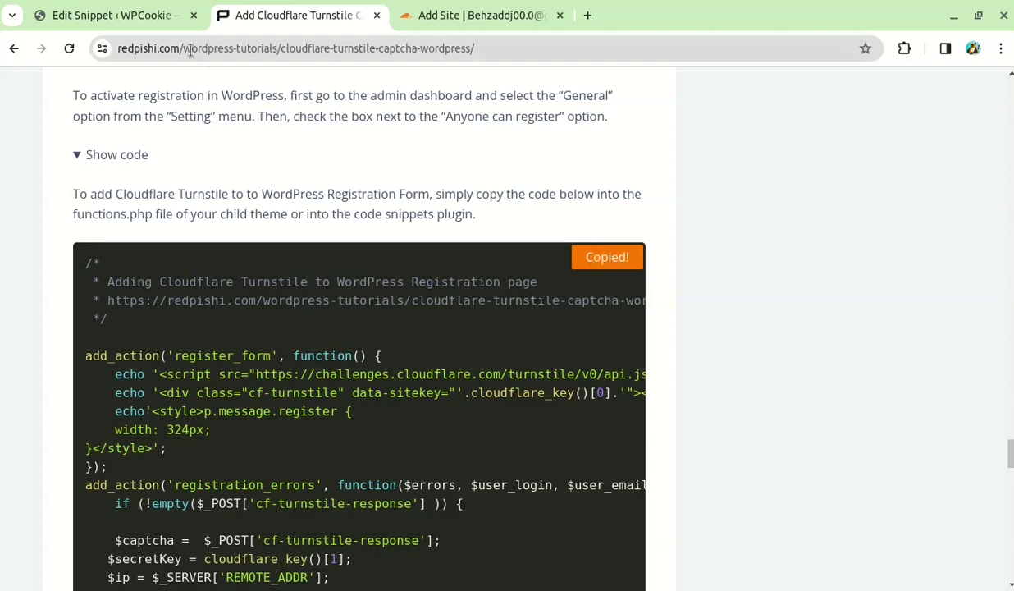
click(115, 15)
Paste the registration-form code after line 158, save the snippet, and reload the registration page
scroll(404, 397, down, 20)
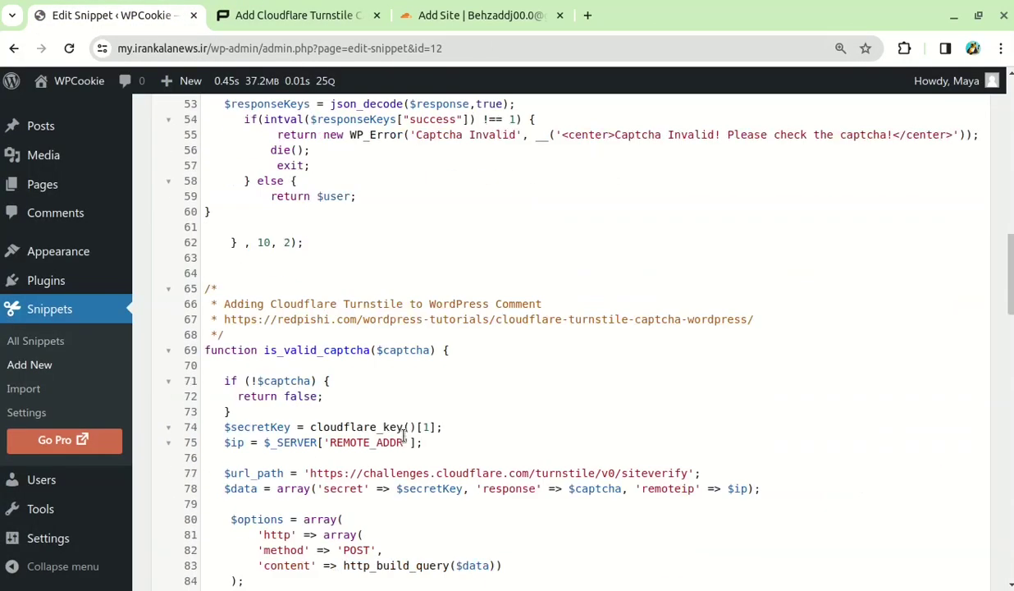
scroll(404, 438, down, 10)
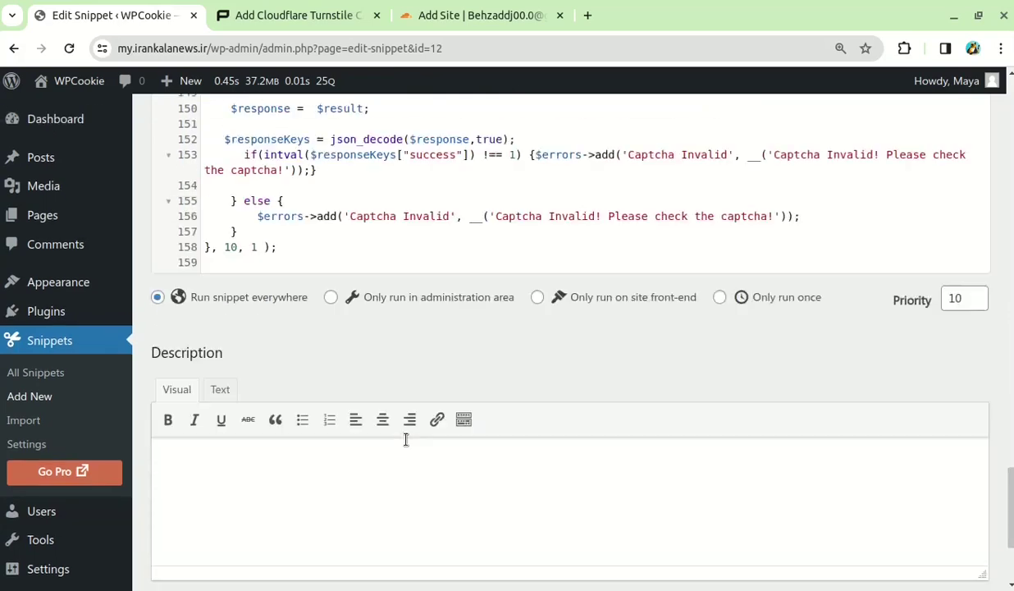
scroll(405, 440, up, 1)
click(305, 291)
key(Return)
key(Return)
key(Return)
key(Return)
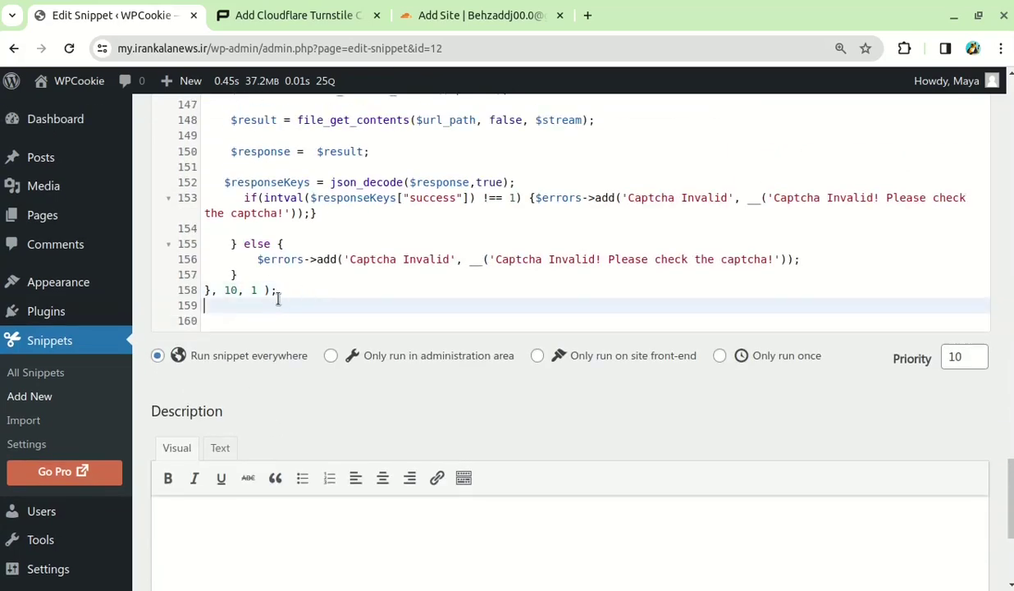
right_click(215, 353)
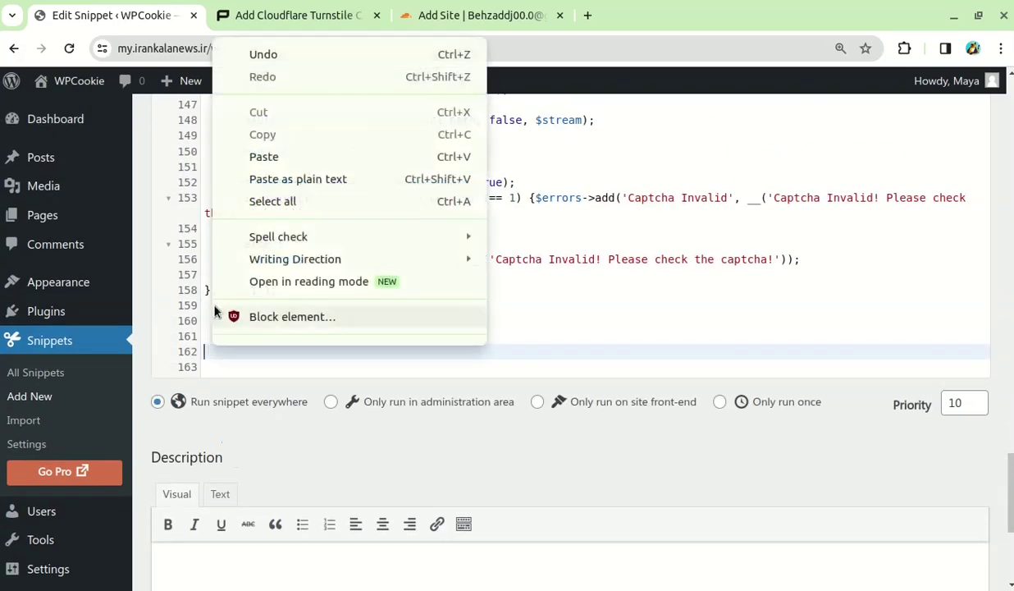
click(256, 156)
scroll(387, 327, down, 6)
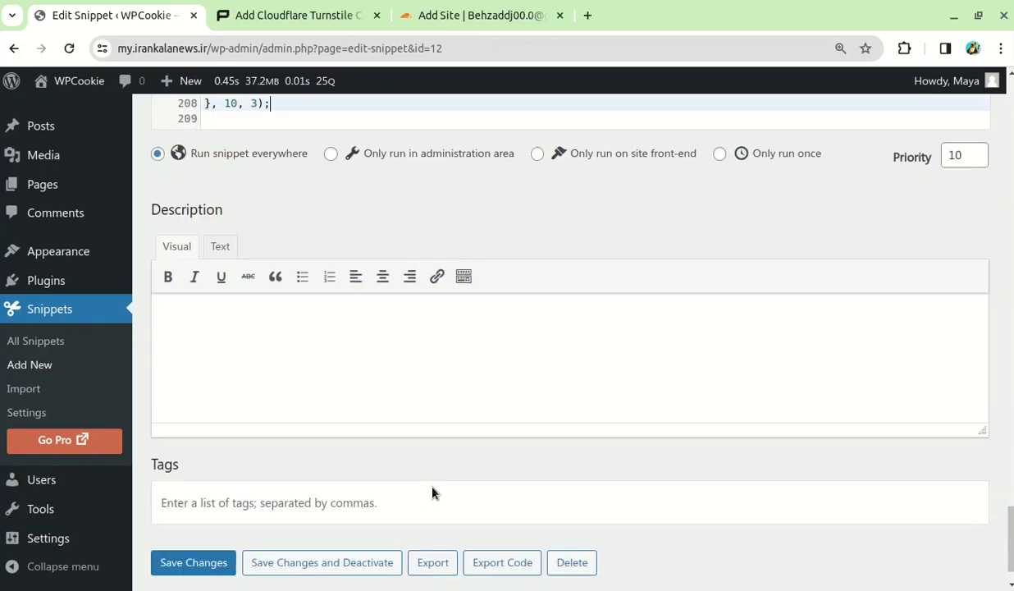
click(197, 562)
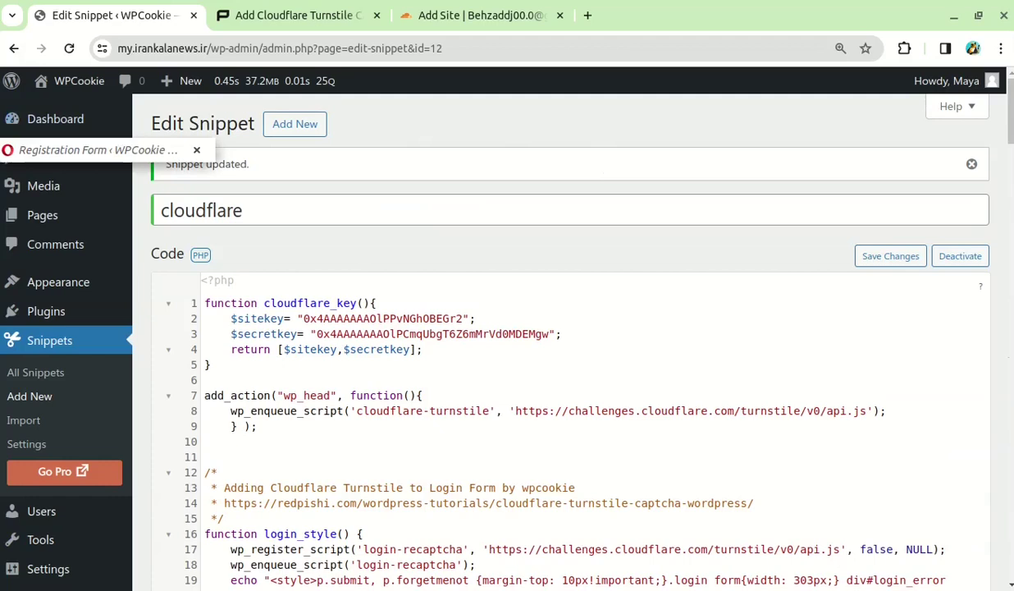
click(29, 151)
click(102, 49)
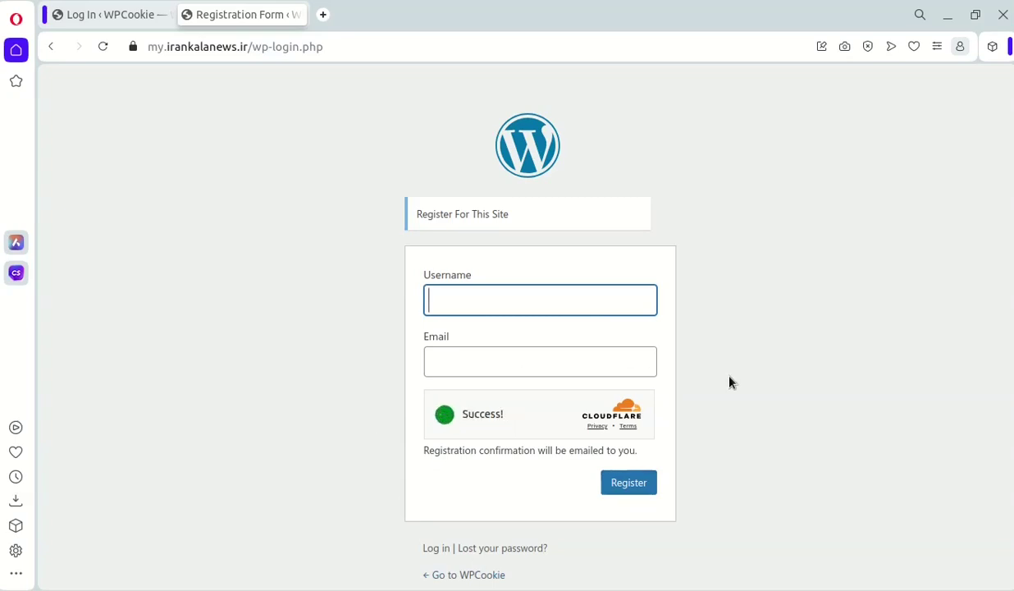
Confirm the Register For This Site form's Turnstile check completes with Success!
click(255, 355)
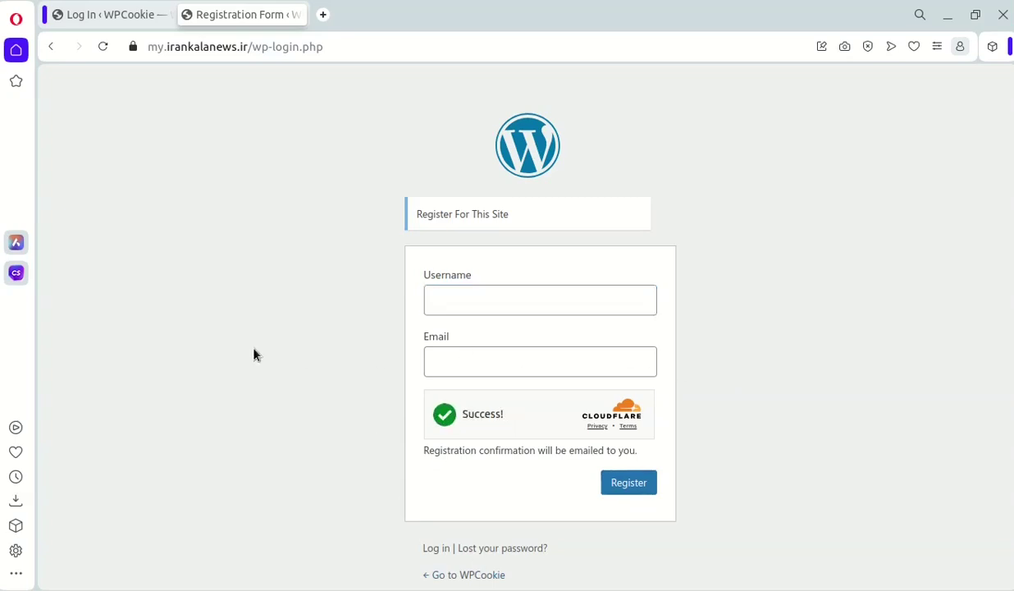